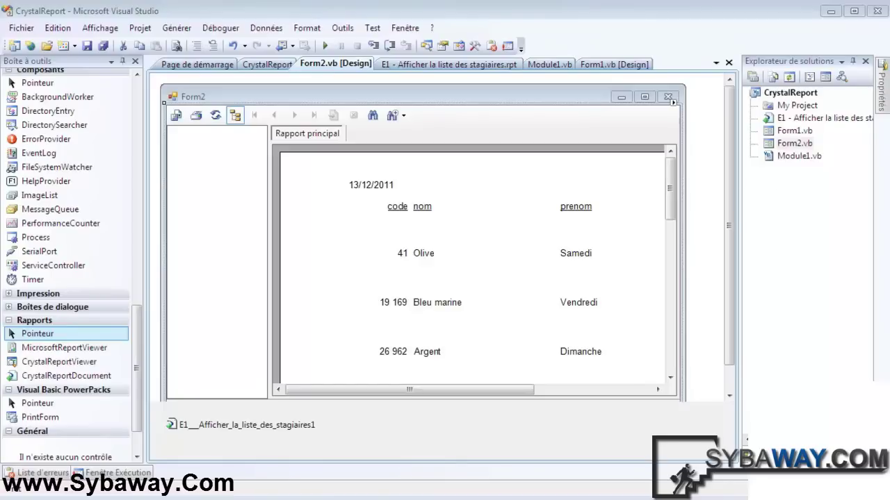
double_click(773, 132)
double_click(789, 144)
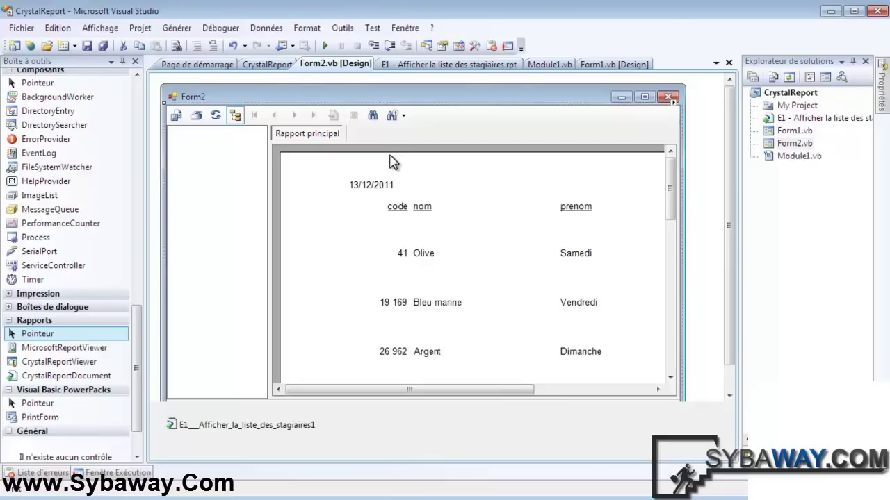
left_click(431, 268)
left_click(430, 96)
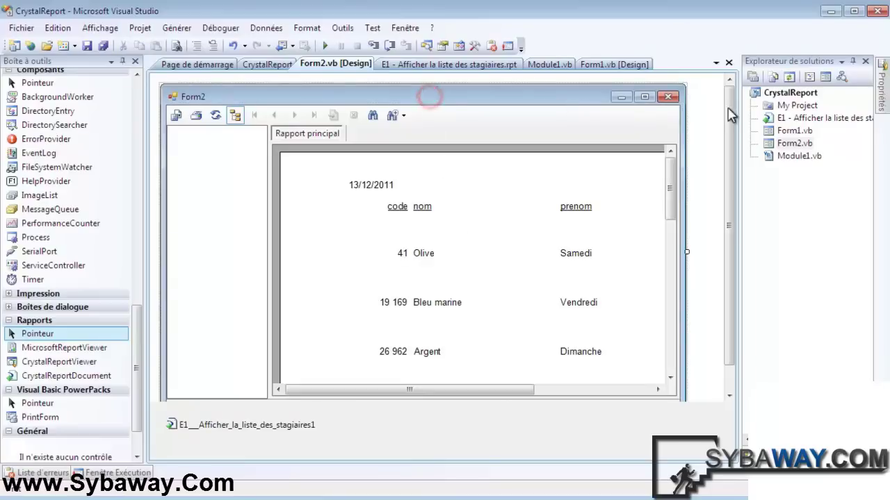
left_click(673, 190)
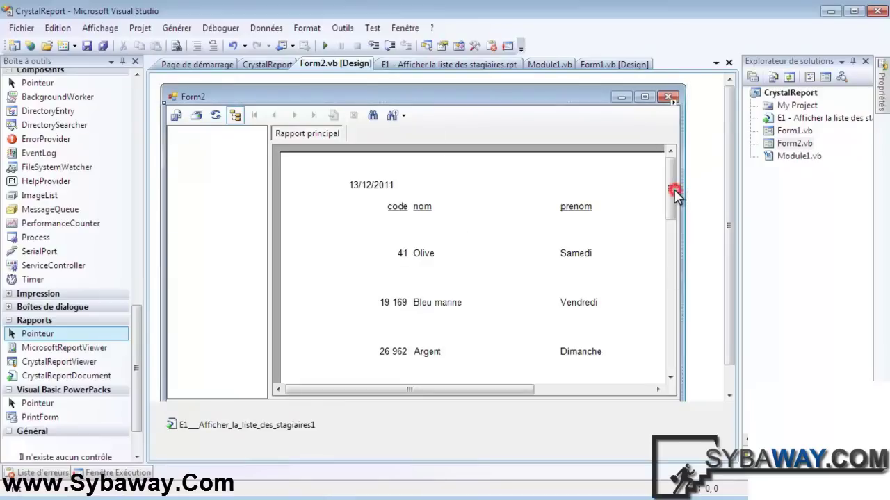
left_click(457, 93)
left_click(671, 189)
left_click(537, 93)
left_click(447, 218)
scroll(417, 214, "down", 1)
scroll(417, 215, "up", 1)
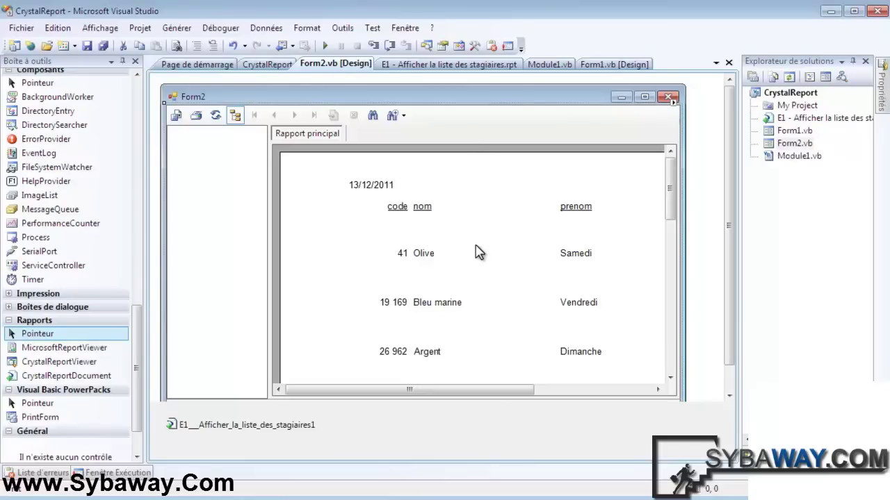
left_click(430, 231)
left_click(401, 96)
left_click(584, 217)
left_click(550, 98)
left_click(477, 174)
left_click(199, 95)
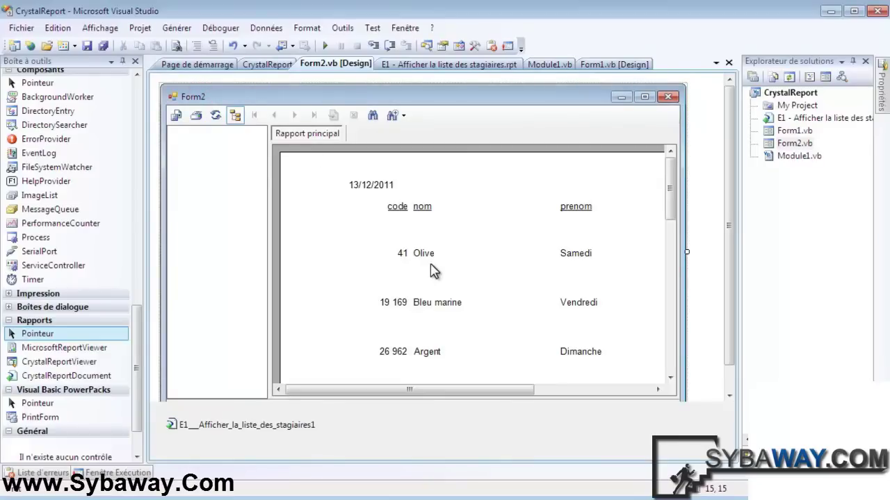
left_click(431, 271)
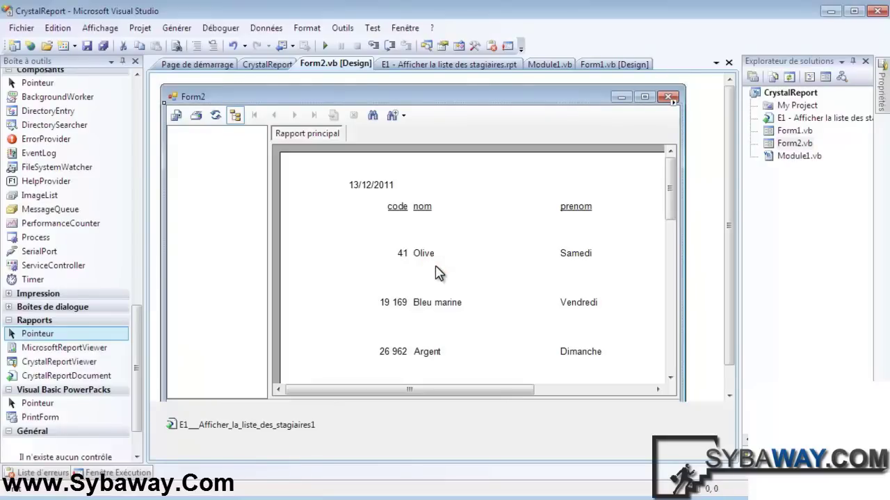
left_click(591, 89)
left_click(581, 198)
Step: Start adding a new item to the CrystalReport project, choosing the Rapport Crystal template in the Reporting category
left_click(791, 93)
right_click(790, 93)
mouse_move(789, 186)
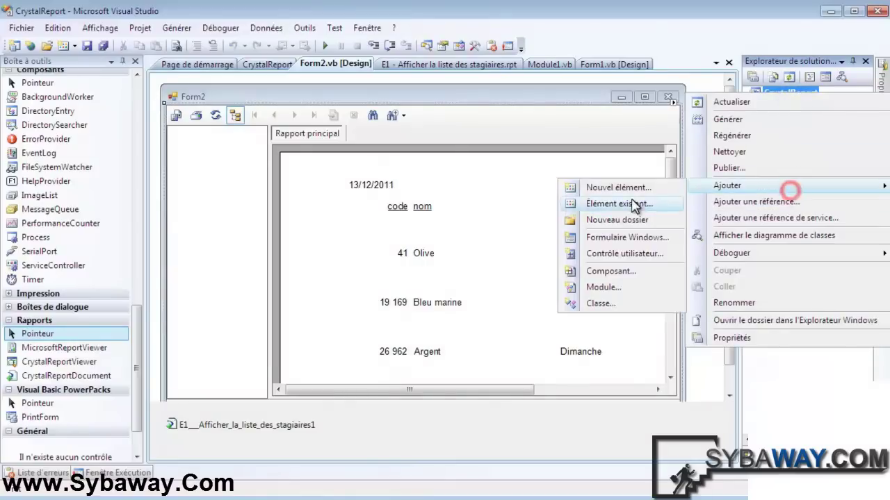
left_click(769, 90)
left_click(754, 92)
right_click(790, 95)
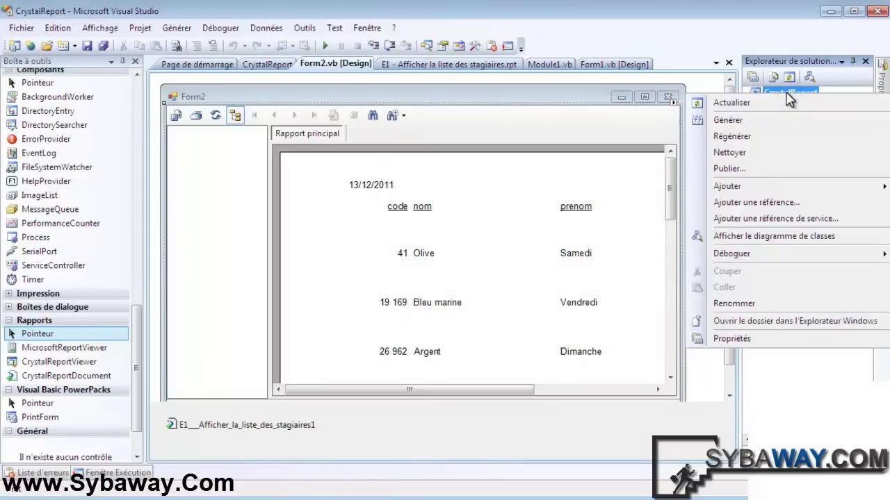
mouse_move(767, 185)
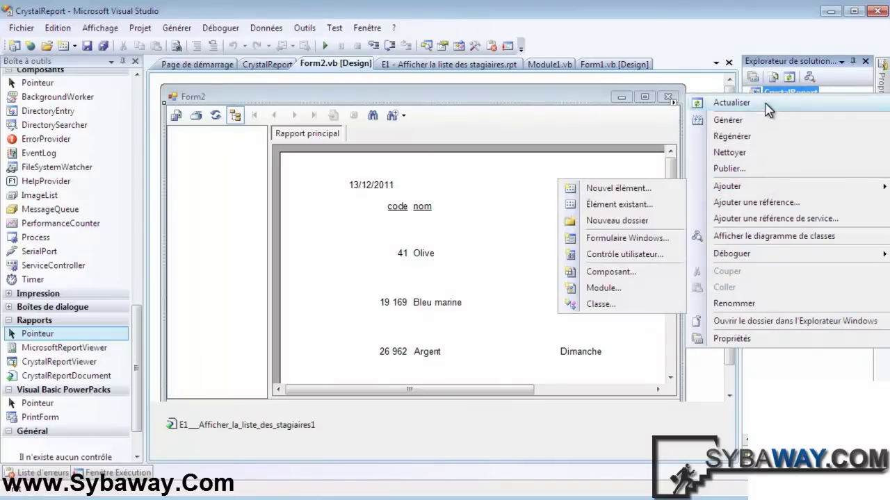
left_click(630, 189)
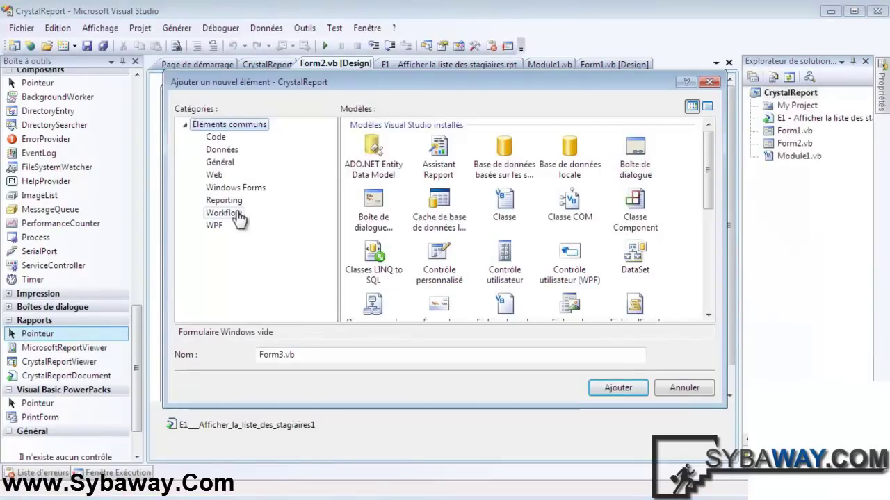
left_click(233, 200)
left_click(504, 147)
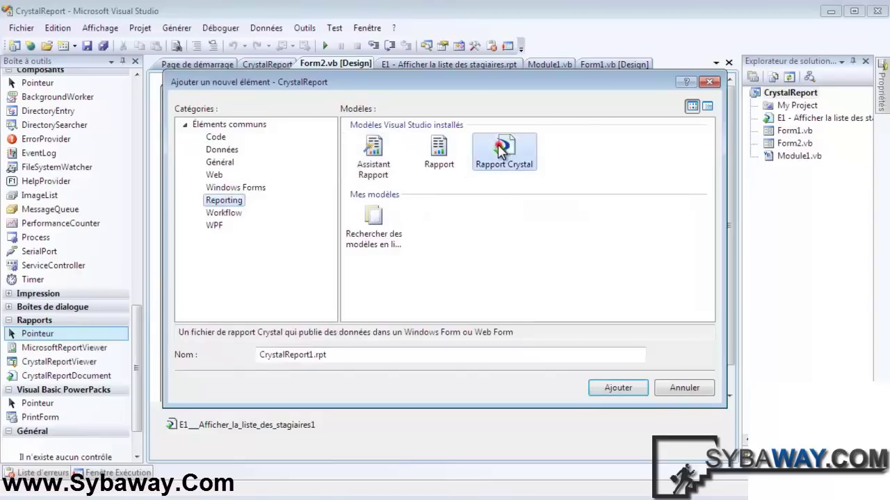
Step: Replace the new report's default file name with "E2 - Stagiaires", keeping the .rpt extension
left_click_drag(312, 355, 2, 326)
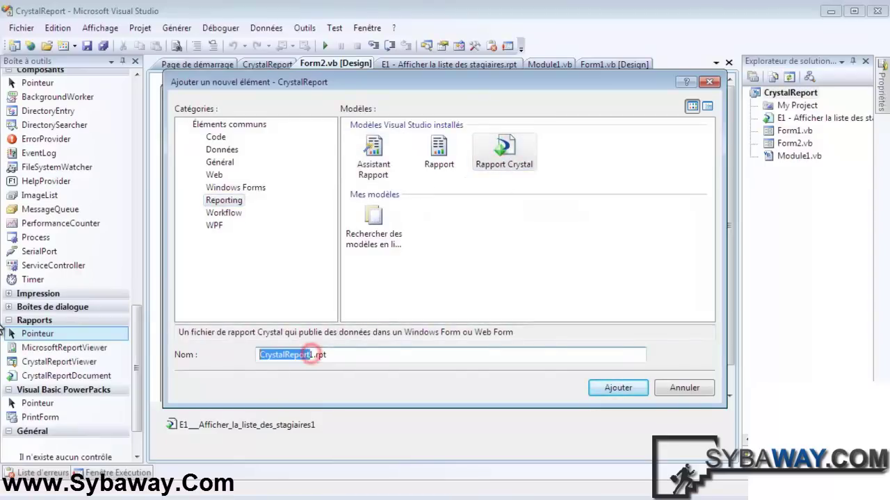
key("BackSpace")
type("E")
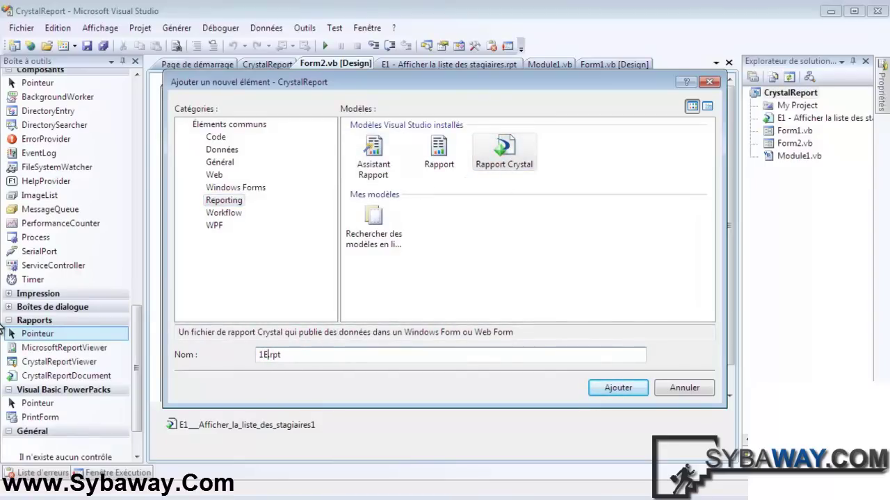
type("E2 - Stagai")
key("BackSpace")
key("BackSpace")
type("iaires")
key("BackSpace")
type("s ")
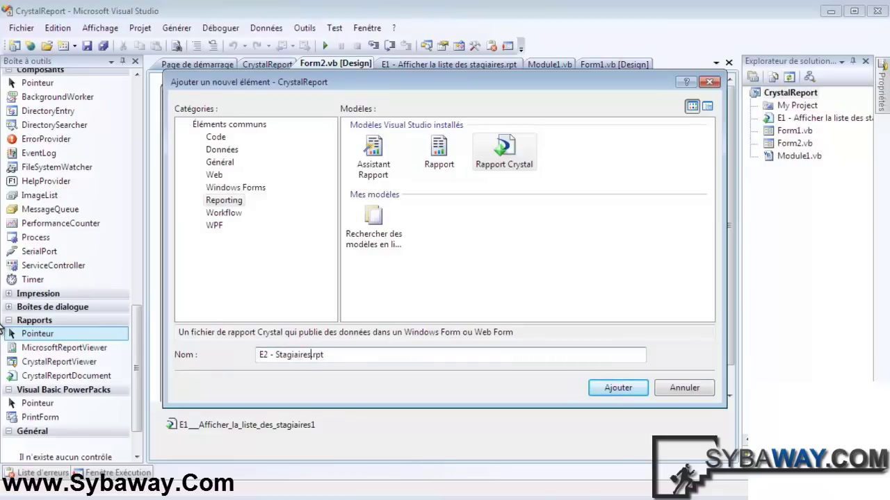
type("de note")
key("BackSpace")
key("BackSpace")
key("BackSpace")
key("BackSpace")
key("BackSpace")
key("BackSpace")
key("BackSpace")
type(">")
key("BackSpace")
type("note")
key("BackSpace")
key("BackSpace")
key("BackSpace")
Step: Complete the report name as "E2 - Stagiaires age sup 15.rpt" and create the report with the Standard report creation assistant
type("age >")
type(" 15")
key("Return")
key("Return")
key("Right")
key("shift+Left")
type("sup")
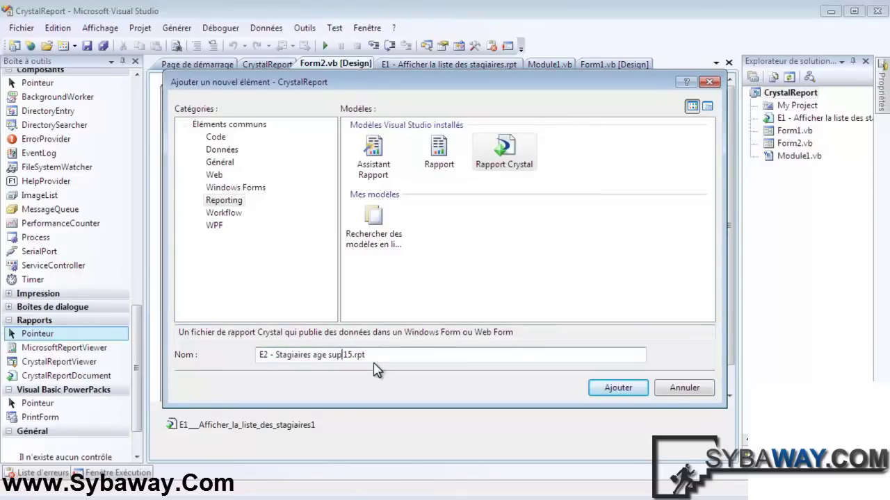
left_click(613, 388)
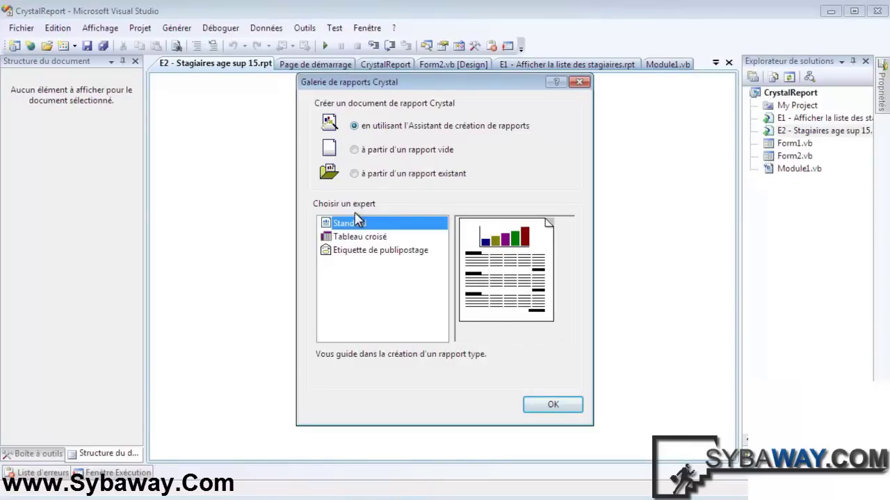
left_click(549, 407)
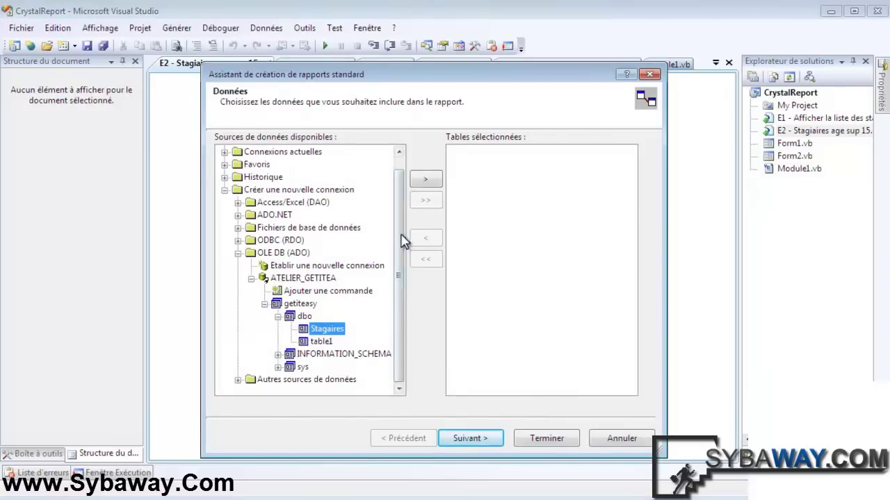
left_click(265, 303)
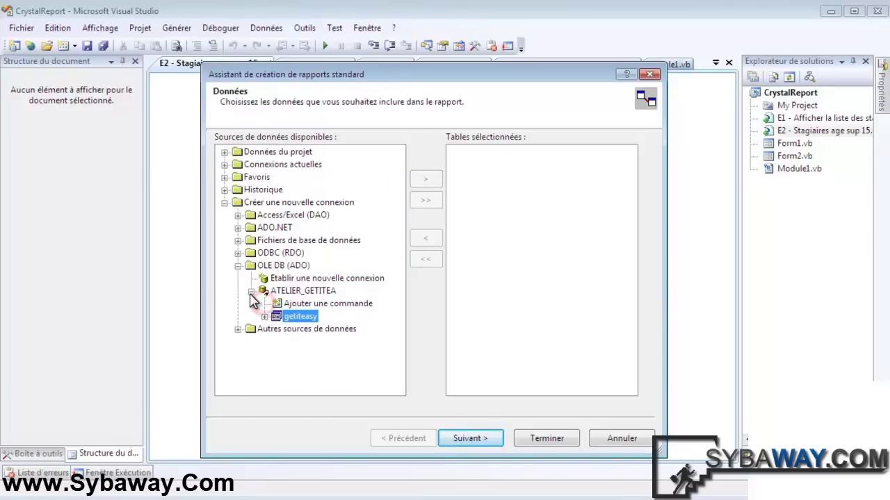
left_click(251, 290)
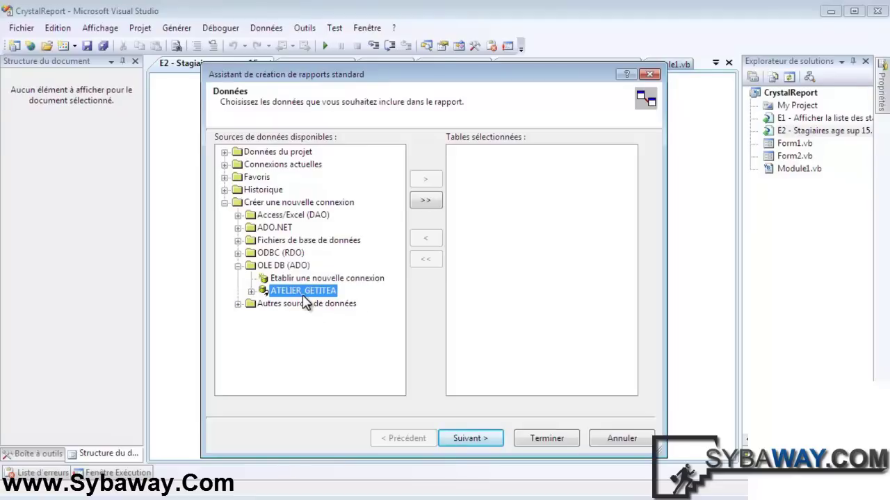
left_click(298, 279)
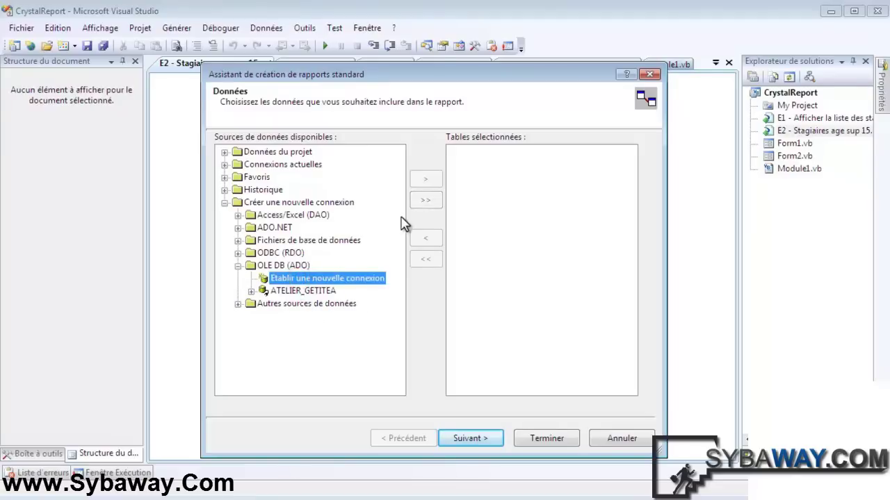
left_click(280, 292)
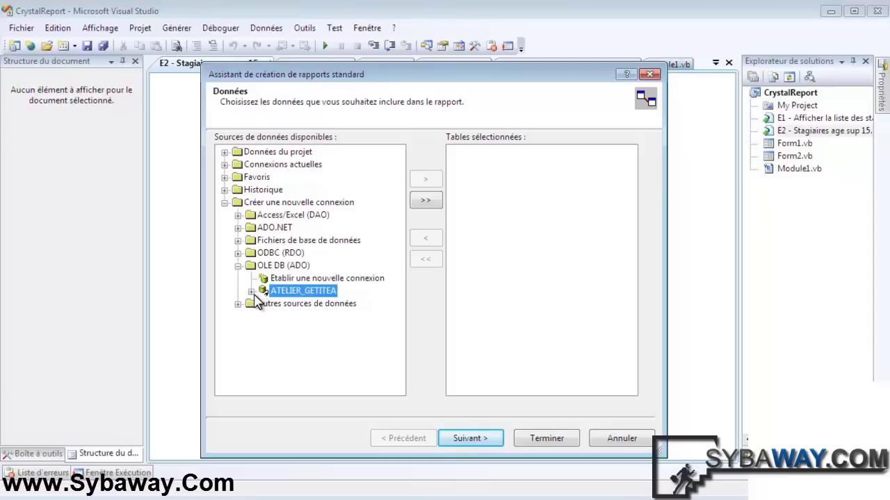
Step: Add the Stagaires table from the getiteasy database of the ATELIER_GETITEA connection to the selected tables
left_click(252, 292)
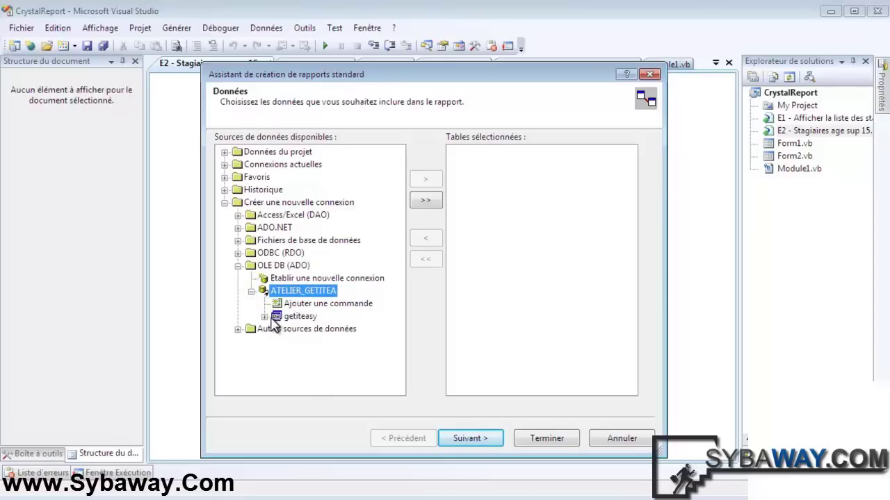
left_click(275, 318)
left_click(265, 317)
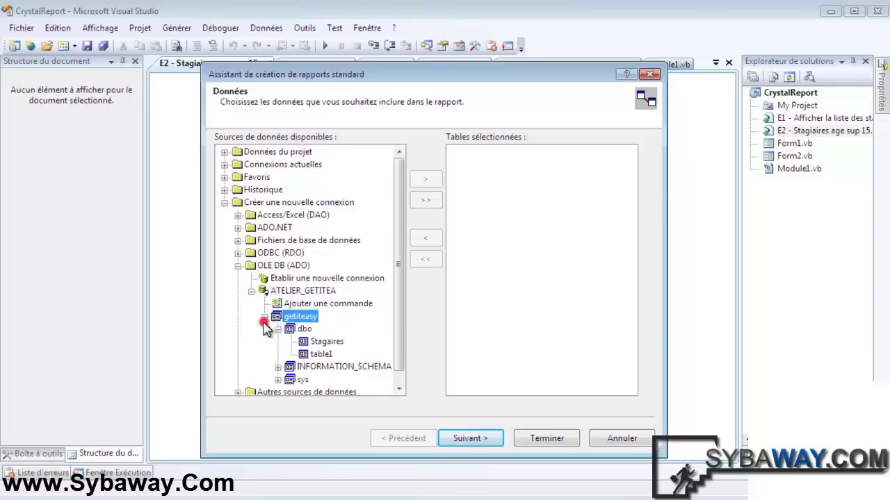
left_click(311, 343)
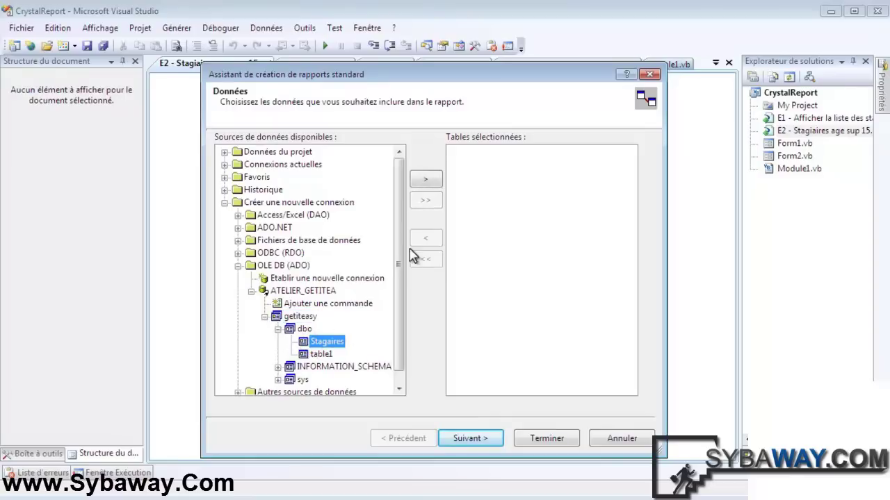
left_click(426, 181)
left_click(277, 329)
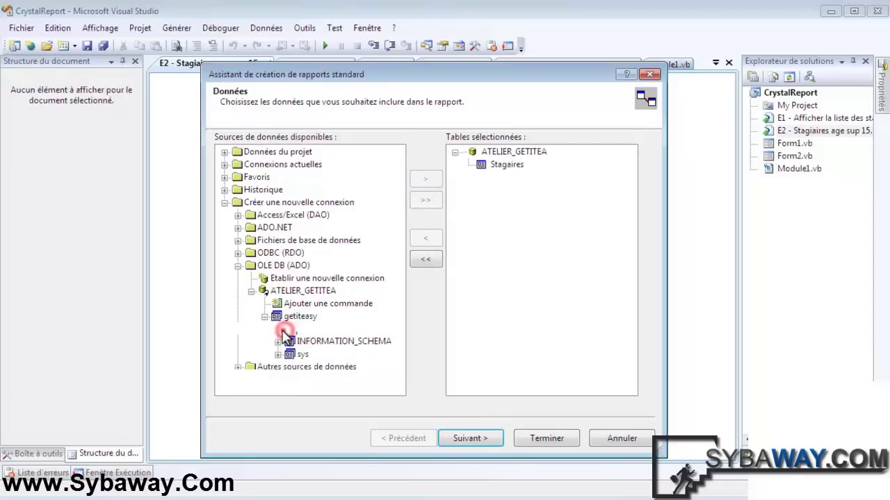
left_click(264, 317)
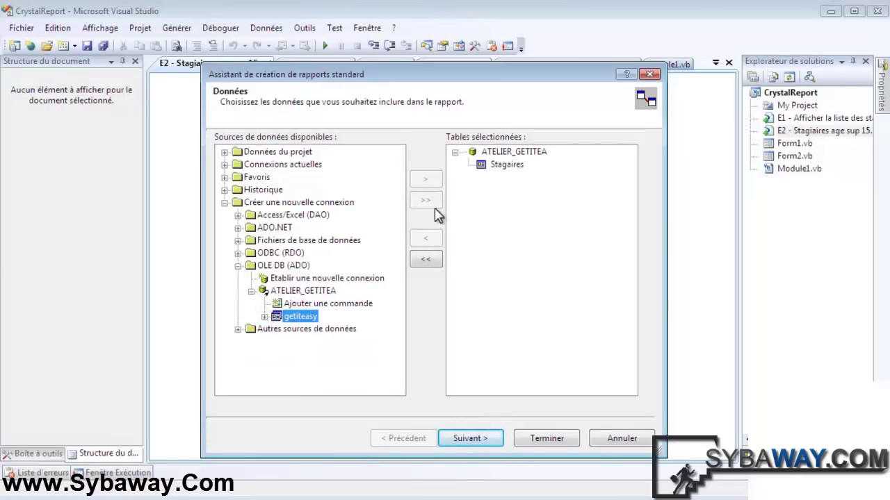
left_click(288, 291)
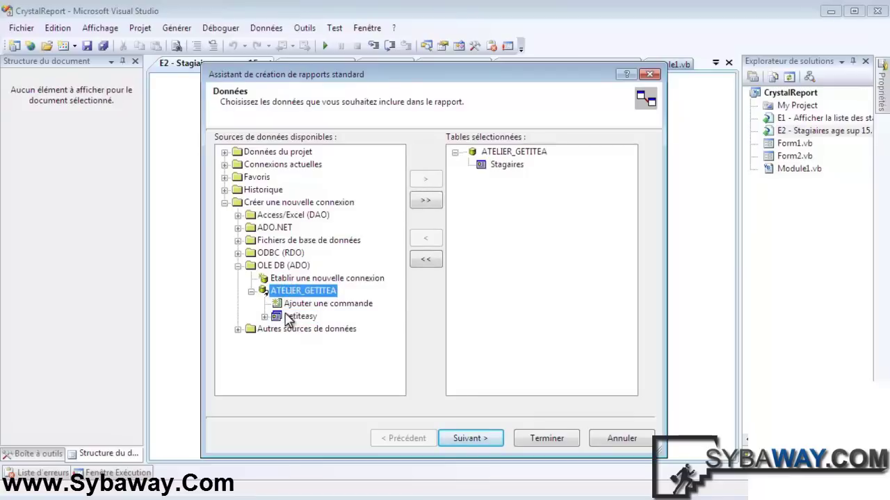
left_click(290, 317)
left_click(251, 291)
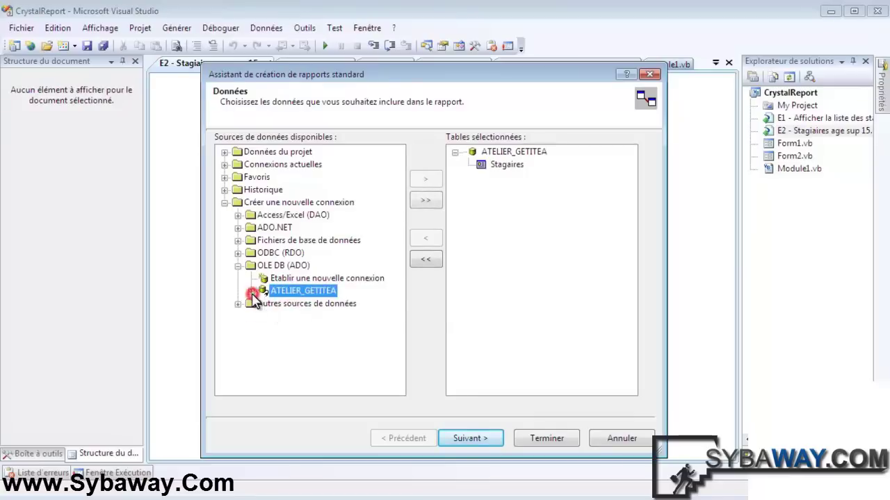
Step: Advance to the assistant's field selection and add all Stagaires fields (code, nom, prenom, age) to the fields to display
left_click(509, 165)
left_click(472, 439)
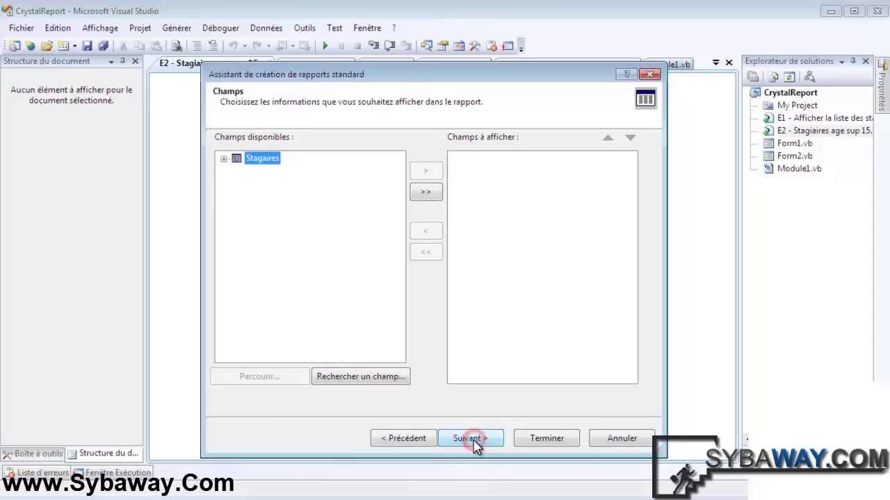
left_click(435, 439)
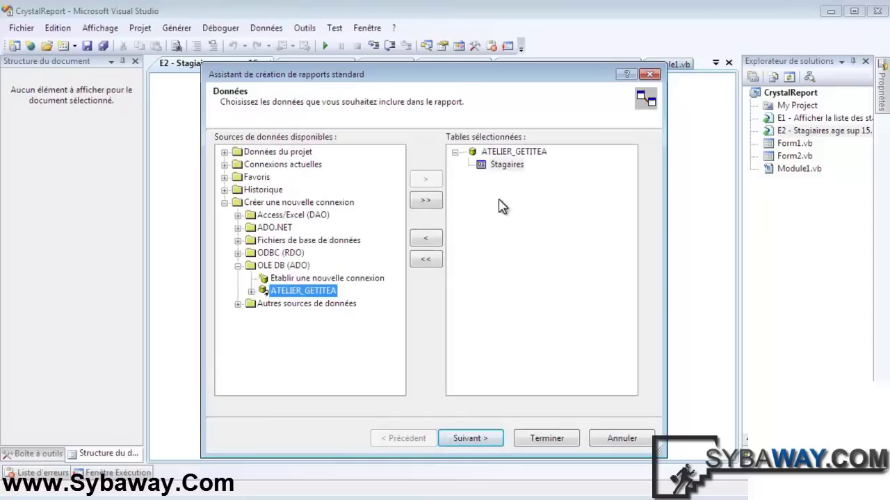
left_click(487, 439)
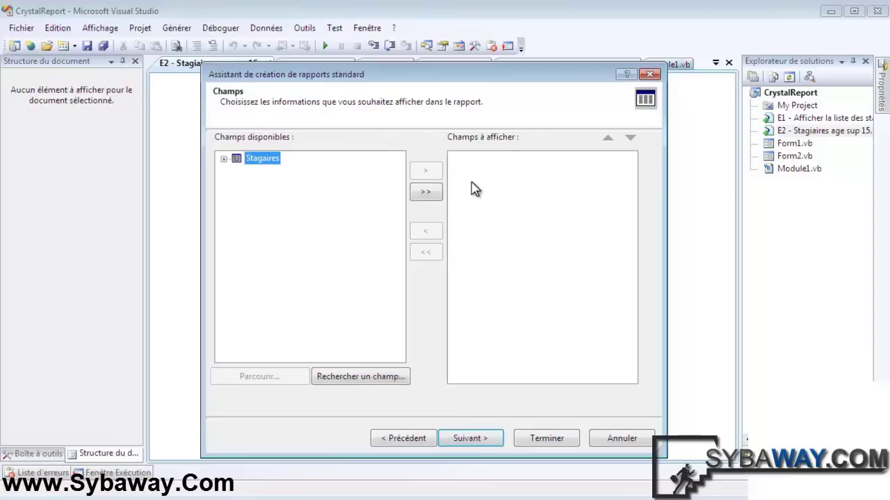
left_click_drag(355, 74, 391, 201)
left_click_drag(520, 201, 521, 76)
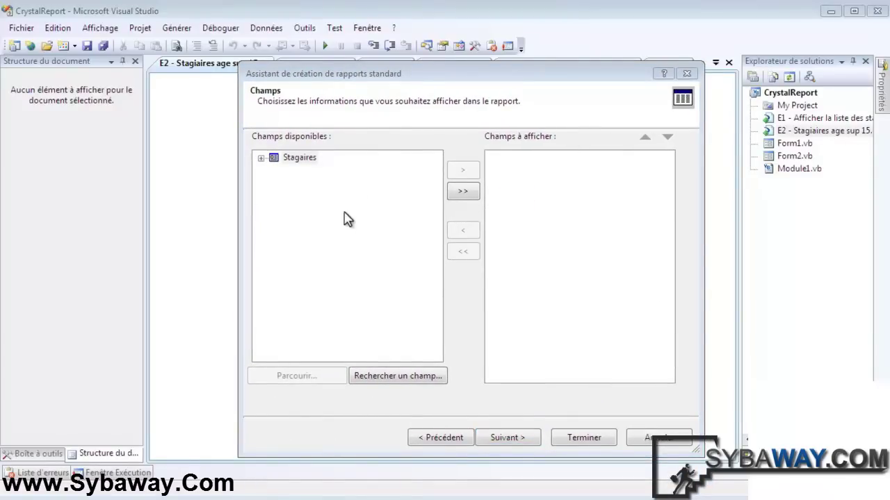
left_click_drag(408, 75, 365, 42)
left_click(219, 127)
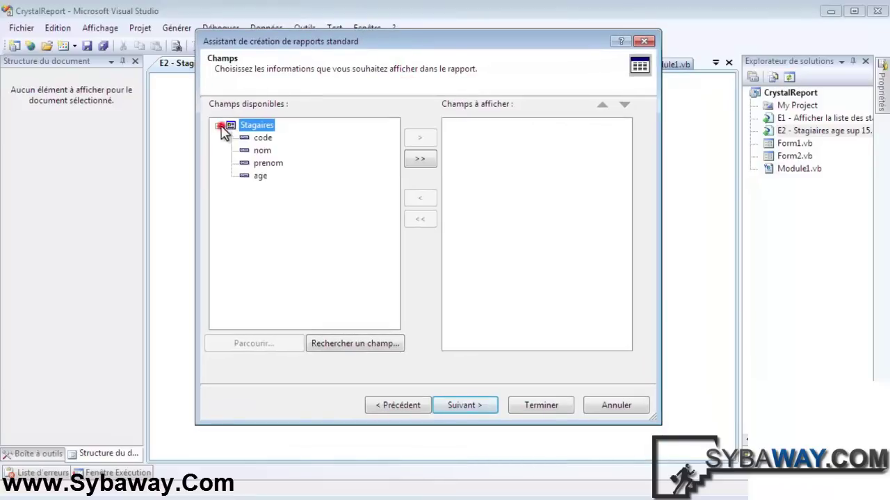
left_click(420, 159)
left_click(479, 126)
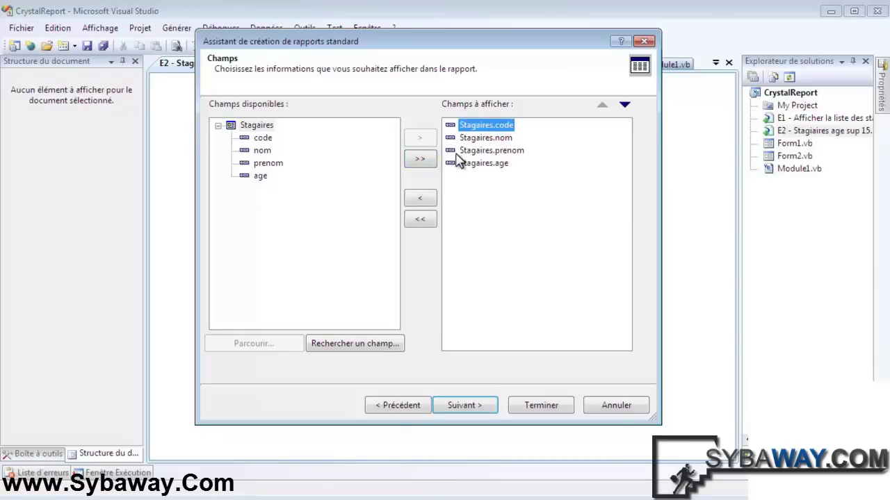
left_click(497, 151)
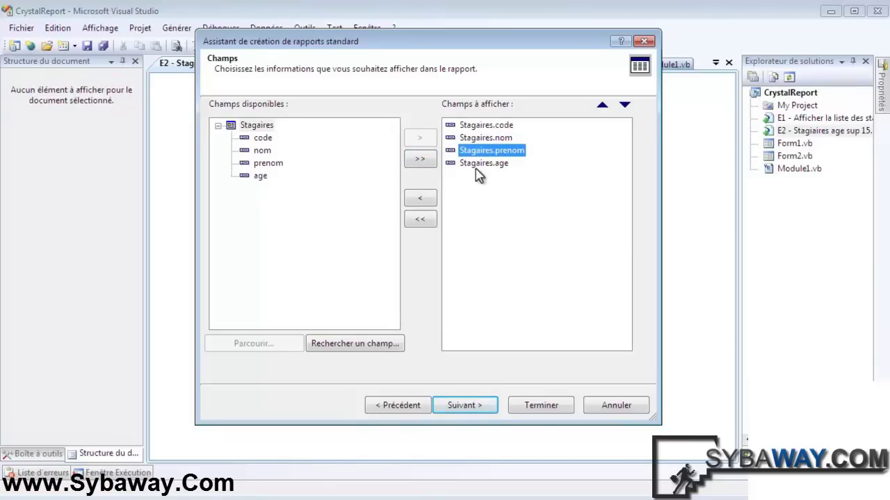
Step: Remove Stagaires.prenom from the fields to display and advance past grouping, without any group, to record selection
left_click(420, 200)
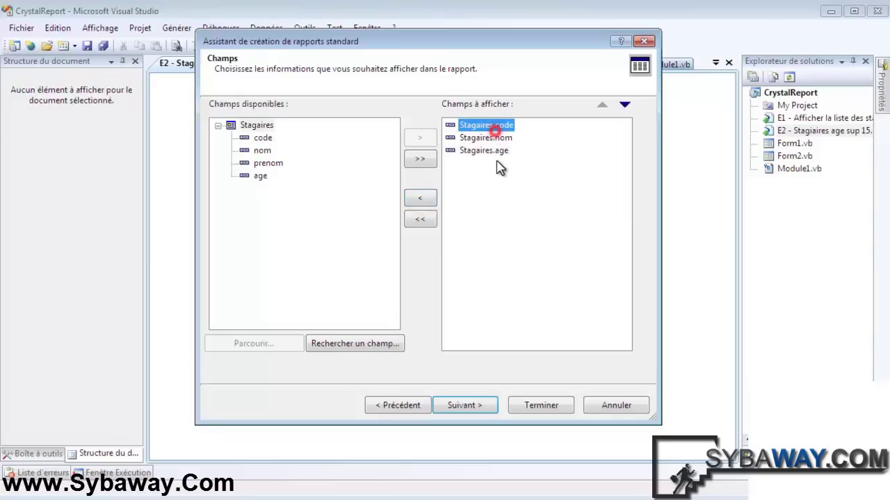
left_click(479, 408)
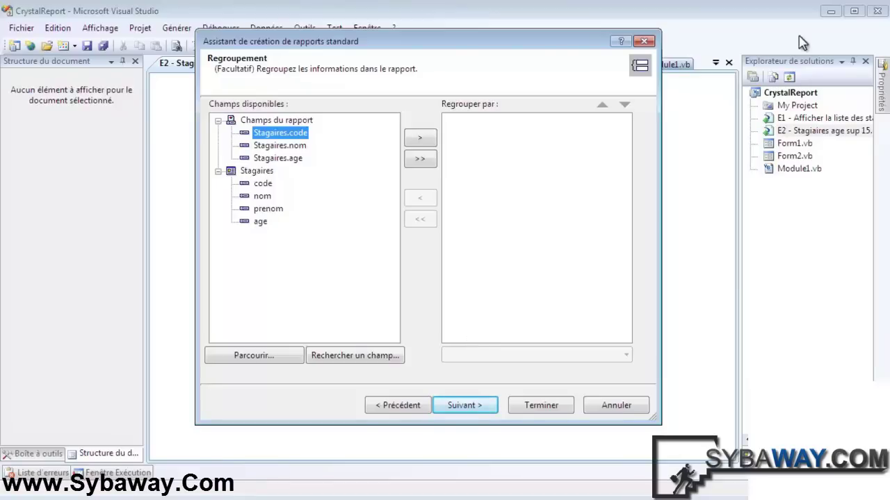
left_click(441, 376)
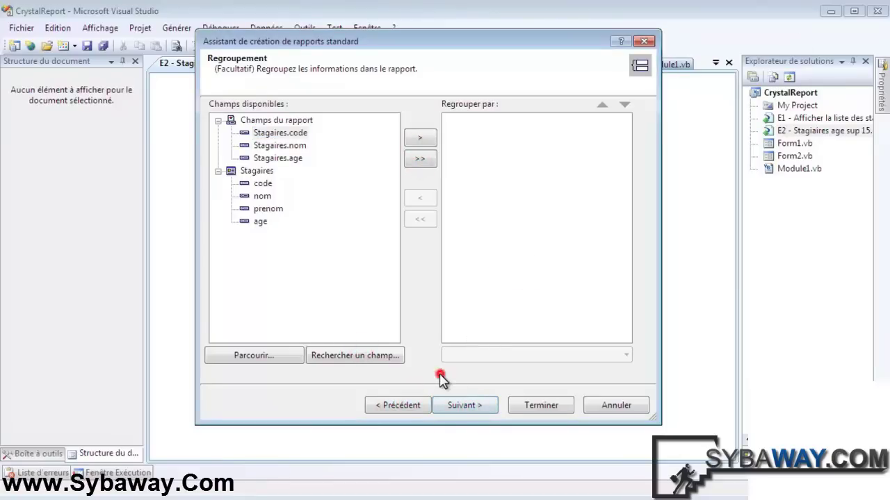
left_click(465, 410)
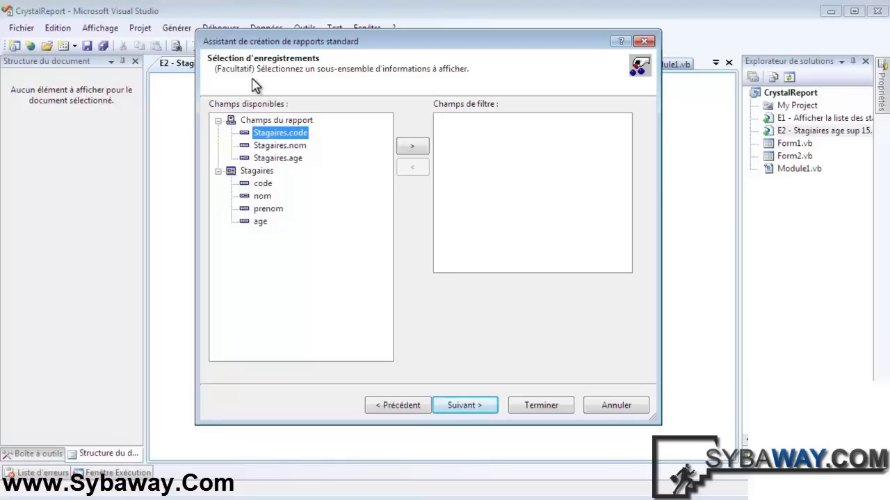
Step: Filter the records on Stagaires.age with the condition "est supérieur à" 15 and advance to the report style page
left_click(273, 160)
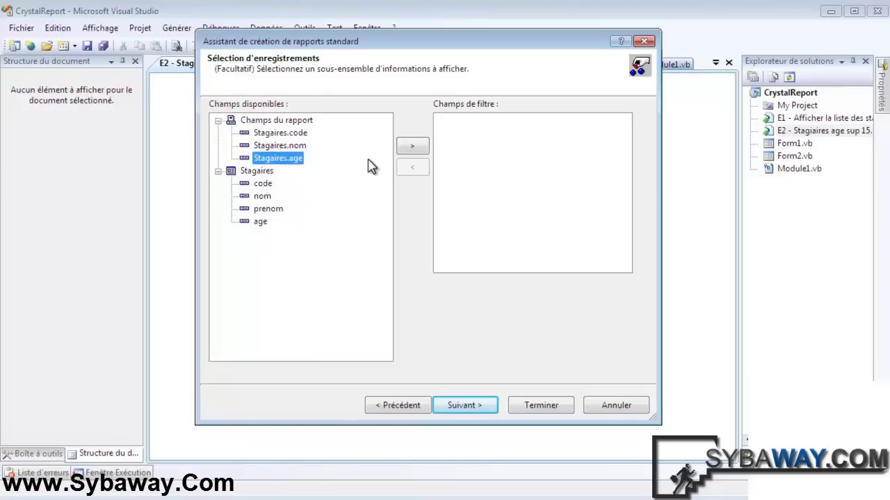
left_click(412, 146)
left_click(466, 121)
left_click(490, 282)
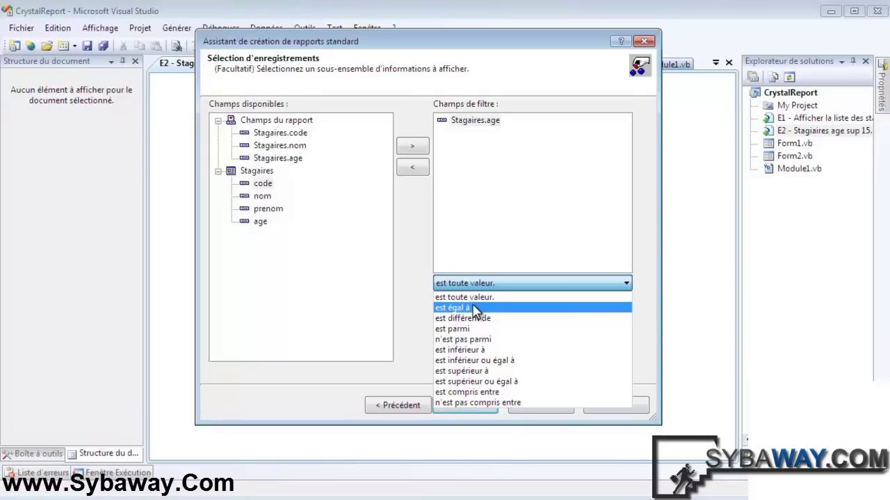
left_click(485, 371)
left_click(479, 301)
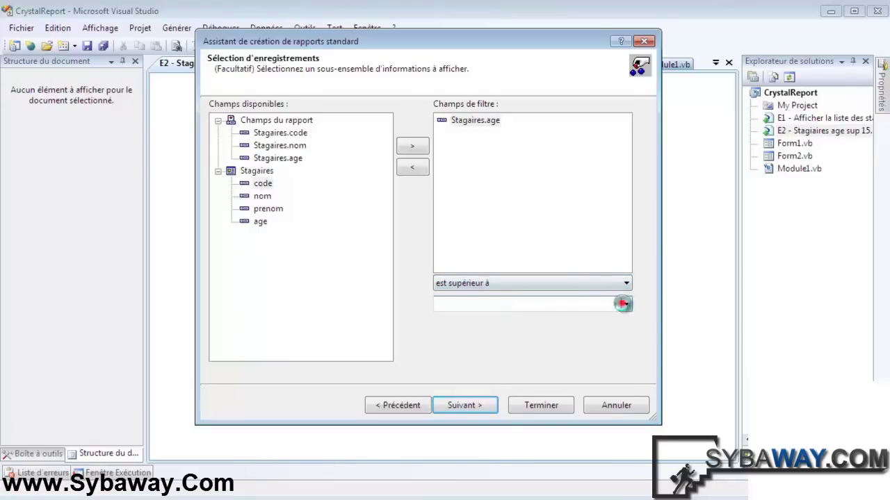
left_click(626, 304)
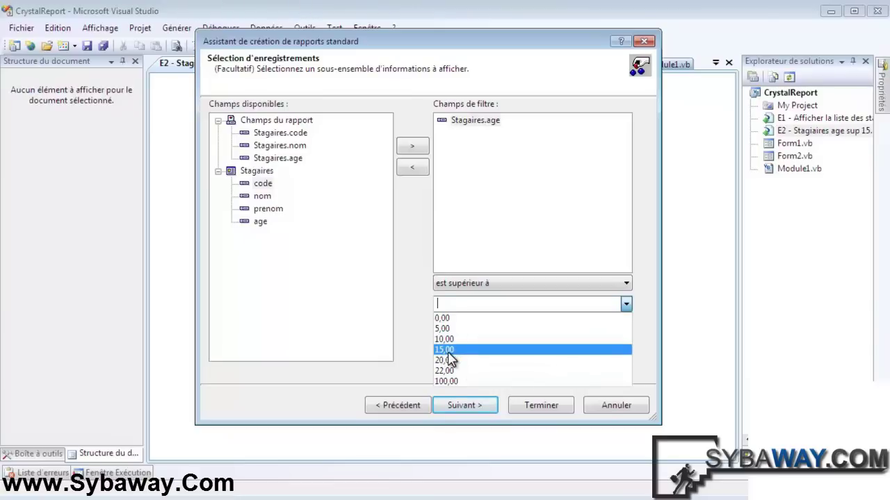
left_click(459, 306)
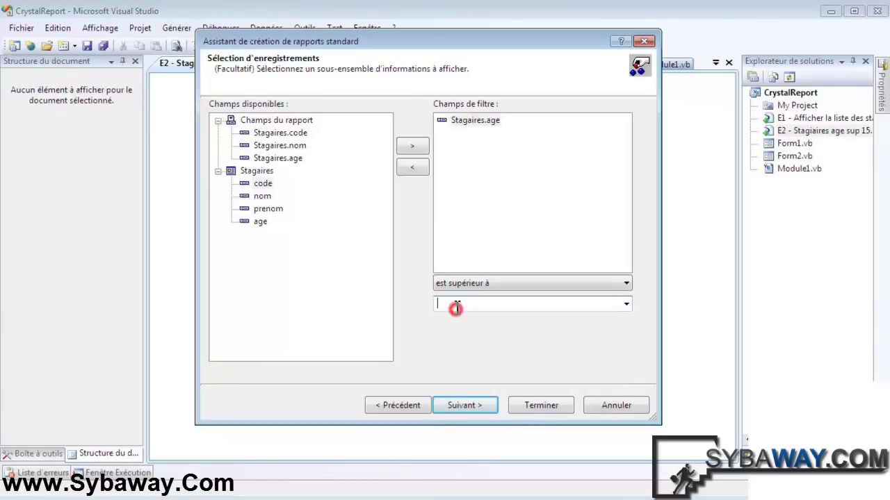
left_click(449, 405)
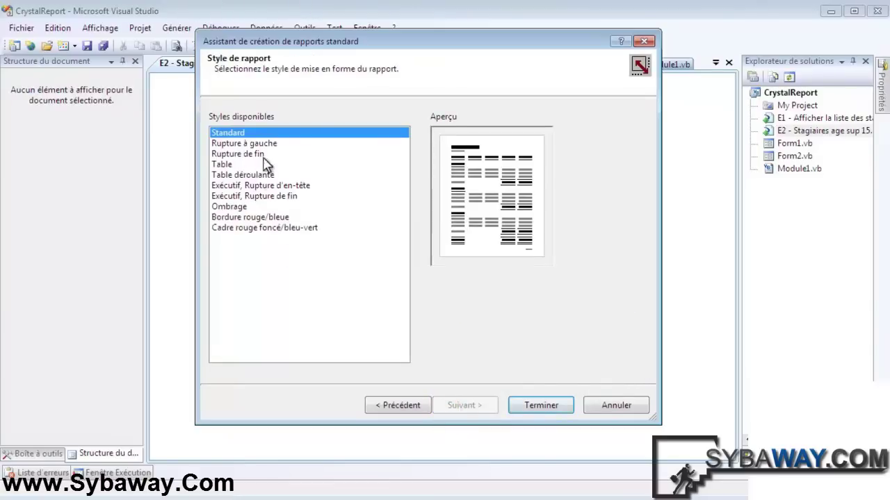
Step: Compare the available report styles, choose "Cadre rouge foncé/bleu-vert" and finish the report assistant
left_click(258, 154)
left_click(258, 144)
left_click(262, 171)
left_click(266, 208)
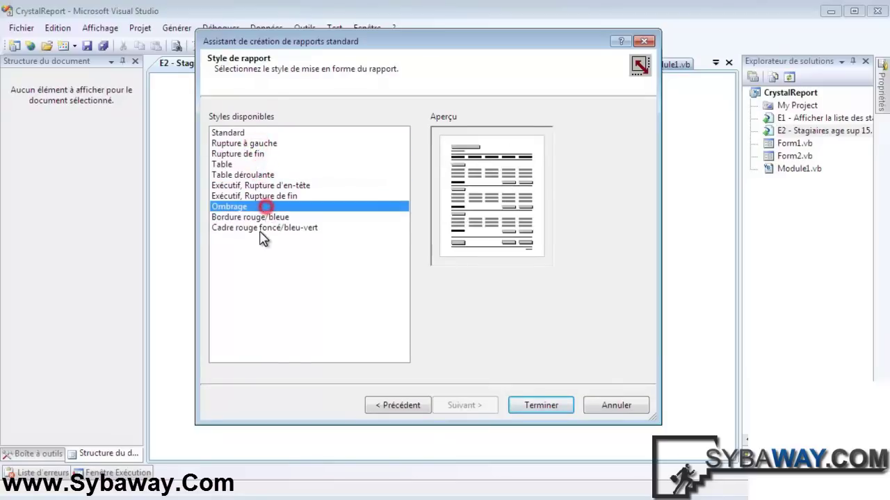
left_click(261, 228)
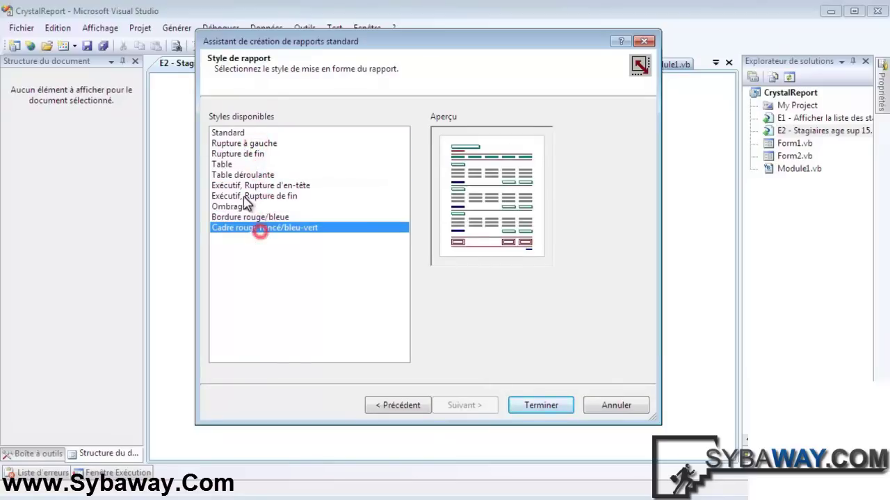
left_click(235, 133)
left_click(239, 154)
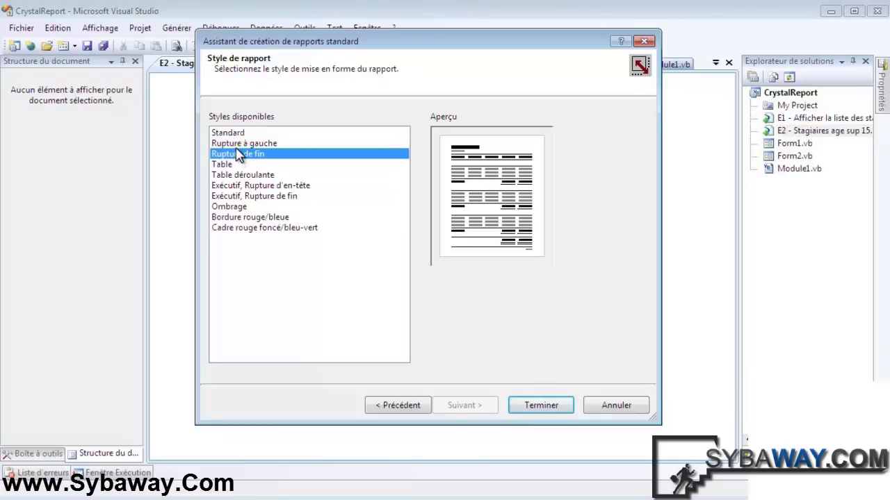
left_click(238, 144)
left_click(236, 133)
left_click(249, 230)
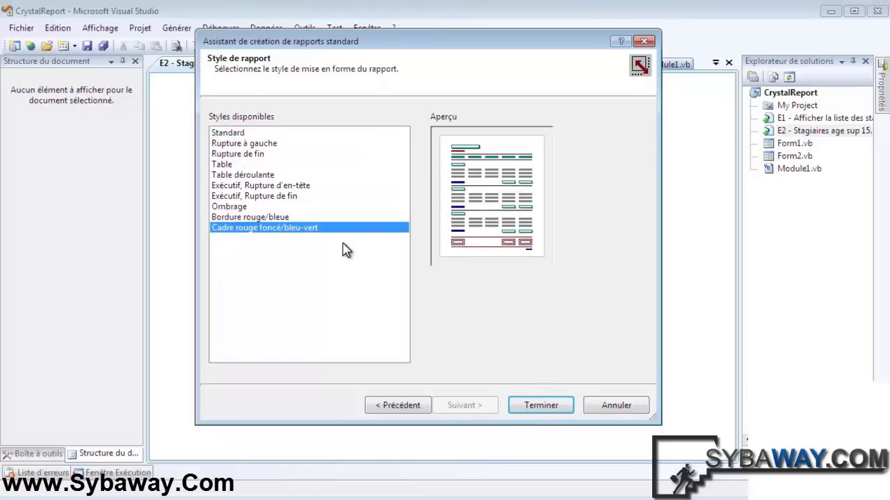
left_click(527, 410)
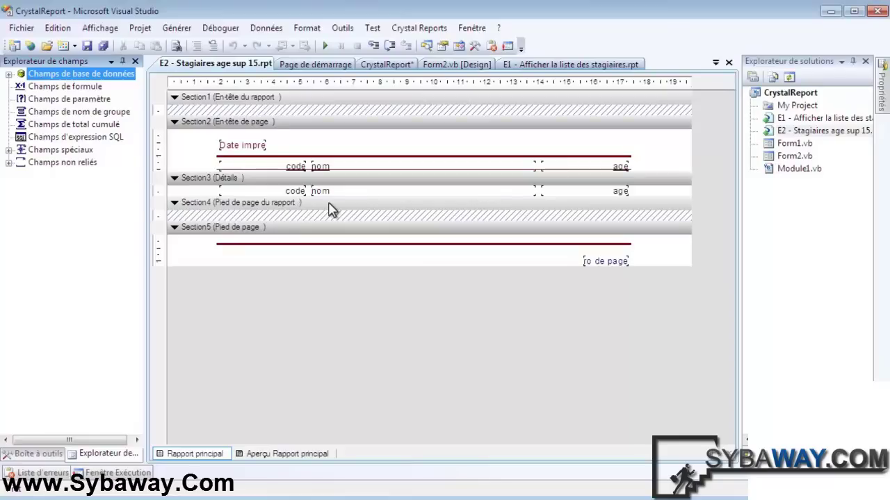
Step: Move the code, nom and age fields lower in the Details section and increase the page header section's height
left_click_drag(336, 198, 338, 223)
left_click_drag(633, 214, 221, 196)
left_click_drag(355, 198, 348, 221)
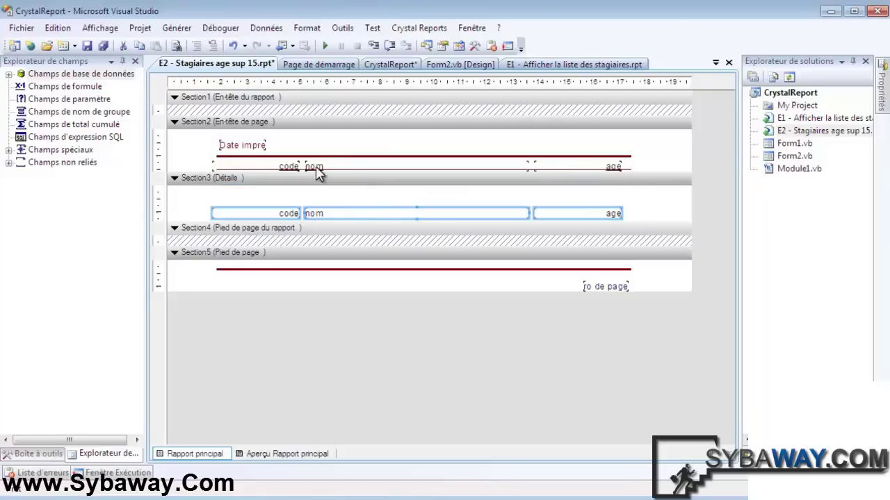
left_click_drag(179, 170, 179, 189)
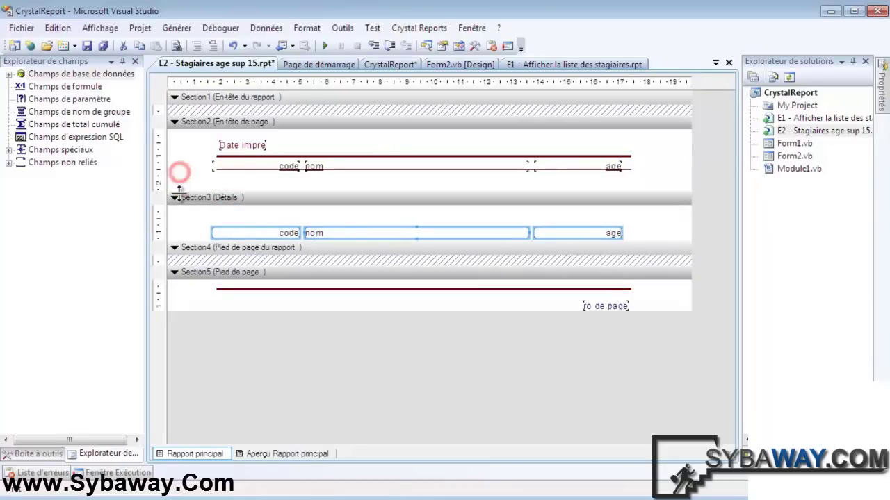
Step: Preview the E2 report and examine its code, nom and age columns
left_click(261, 455)
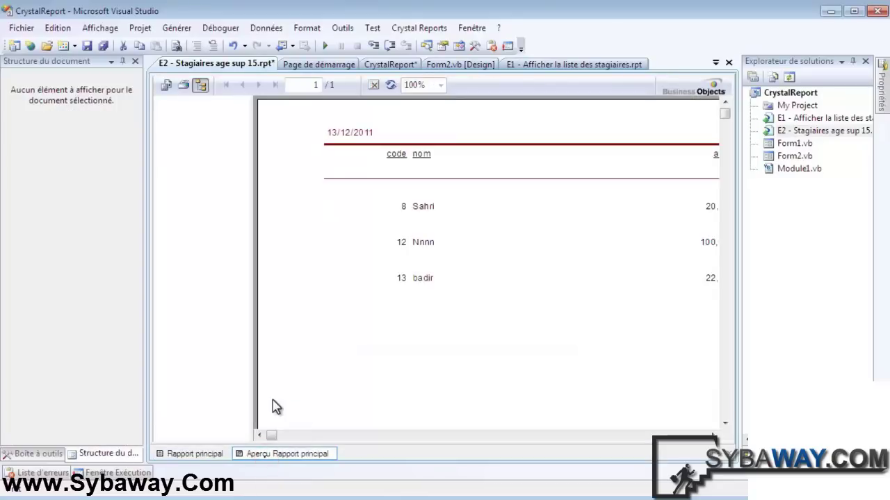
left_click_drag(272, 435, 431, 431)
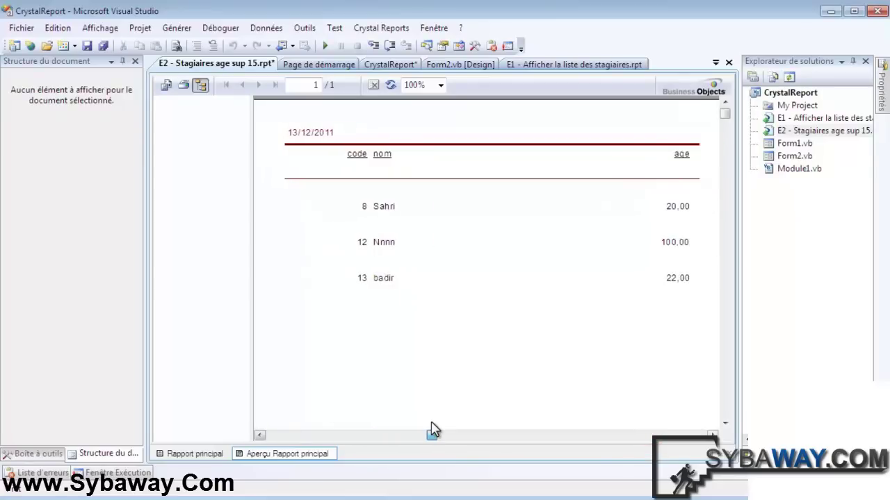
left_click(354, 155)
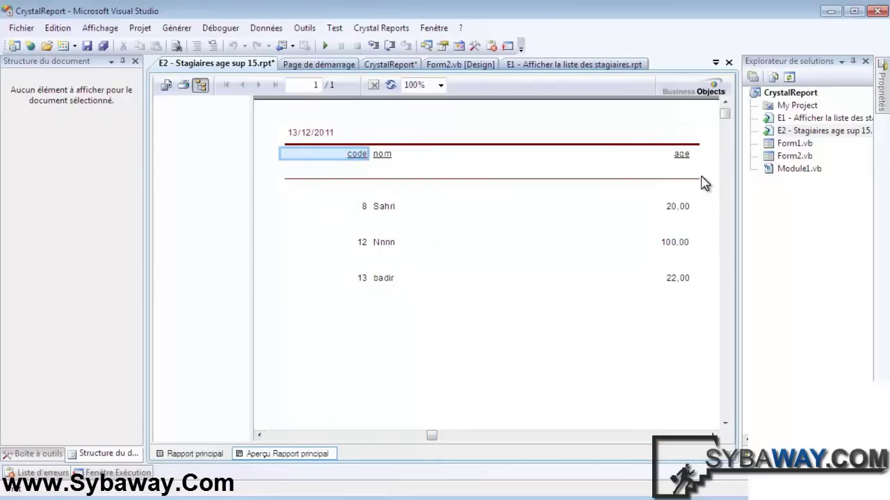
left_click(614, 164)
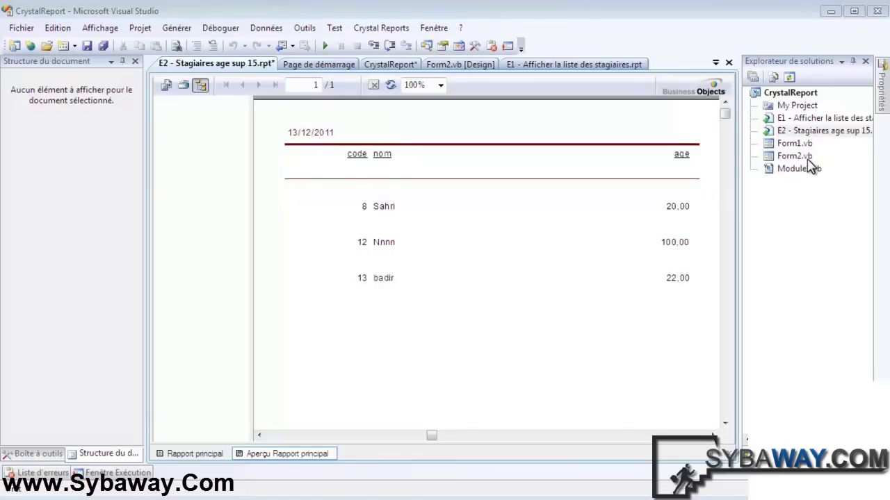
Step: Open Form1 in design view, enlarge the form and add a CrystalReportViewer control to it
double_click(792, 143)
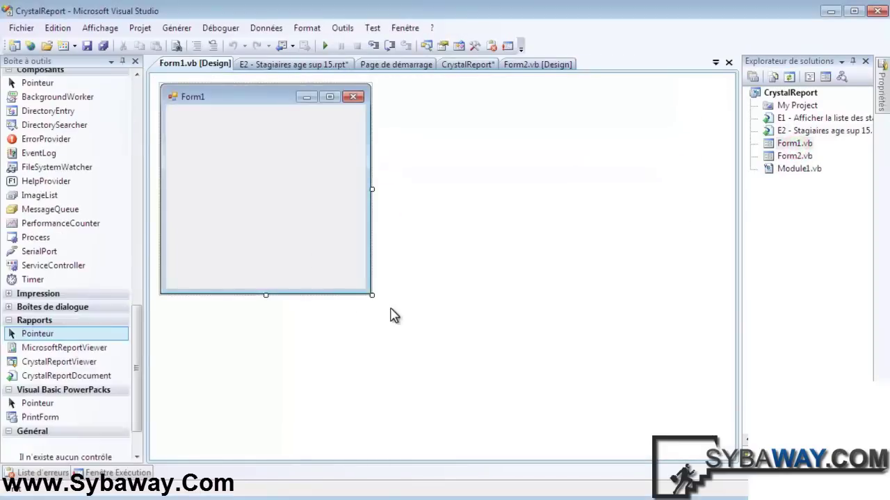
left_click_drag(373, 297, 697, 403)
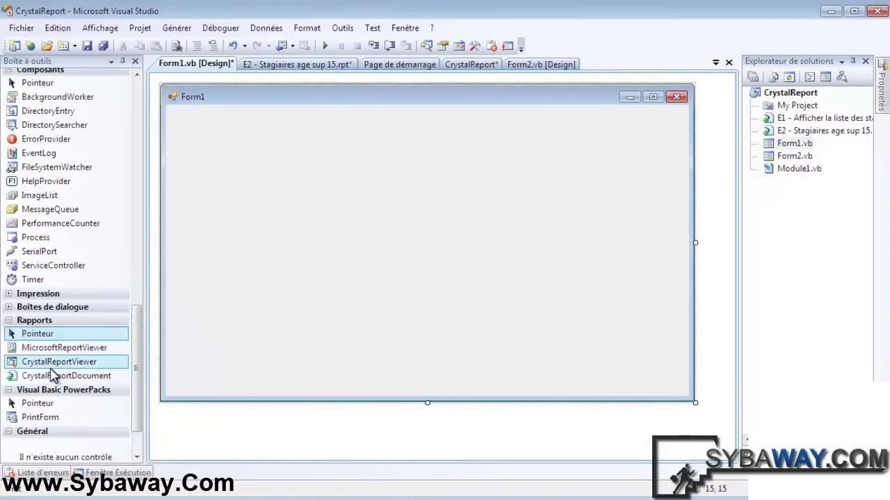
left_click_drag(50, 362, 272, 193)
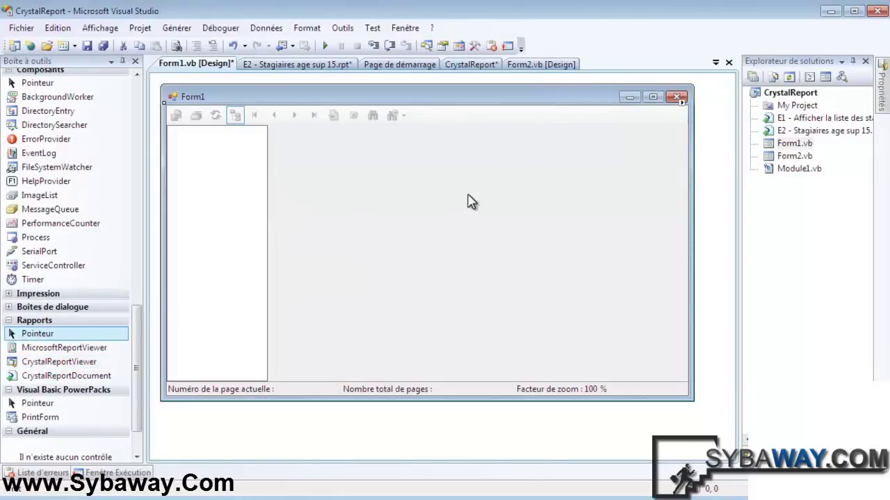
Step: Assign the report "E2 - Stagiaires age sup 15.rpt" to Form1's CrystalReportViewer
left_click(682, 102)
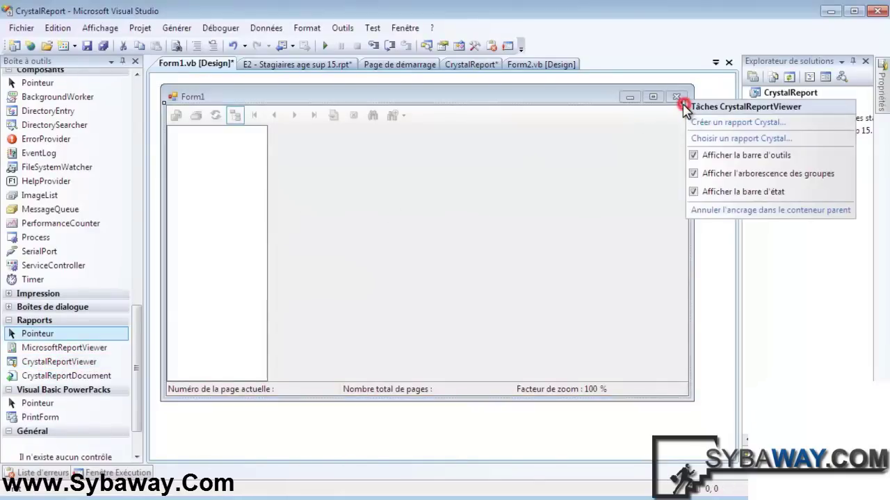
left_click(720, 141)
left_click(417, 237)
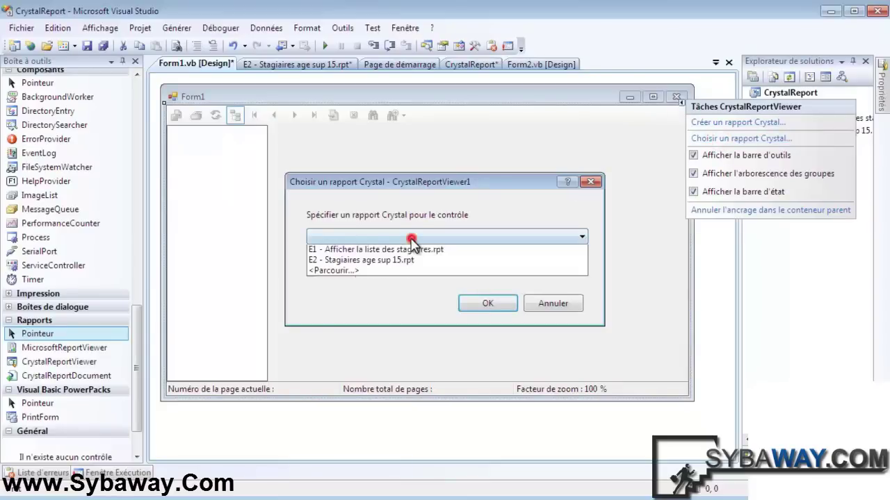
left_click(362, 262)
left_click(485, 304)
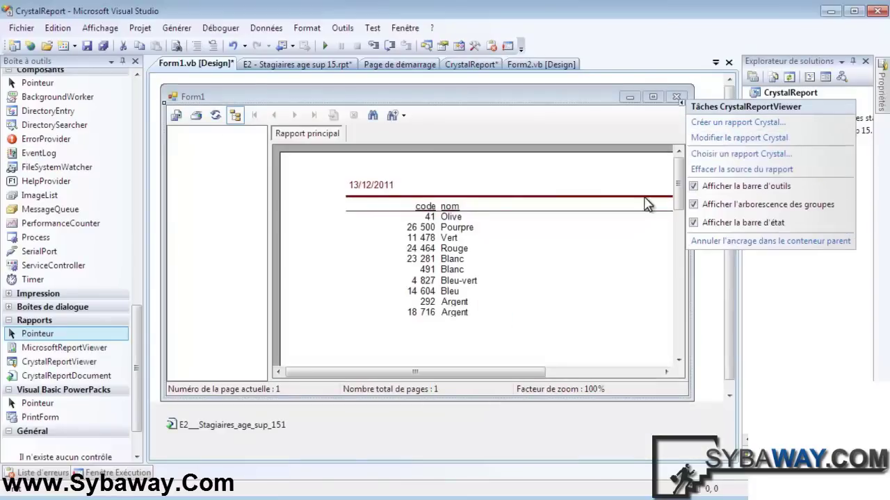
Step: Set Form1 as the startup form in the project properties and run the application
double_click(792, 105)
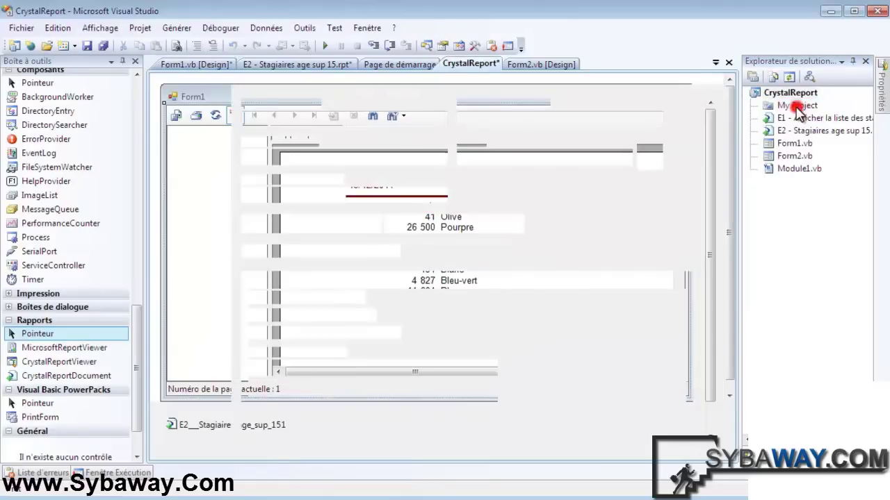
left_click(280, 195)
left_click(269, 210)
left_click(327, 45)
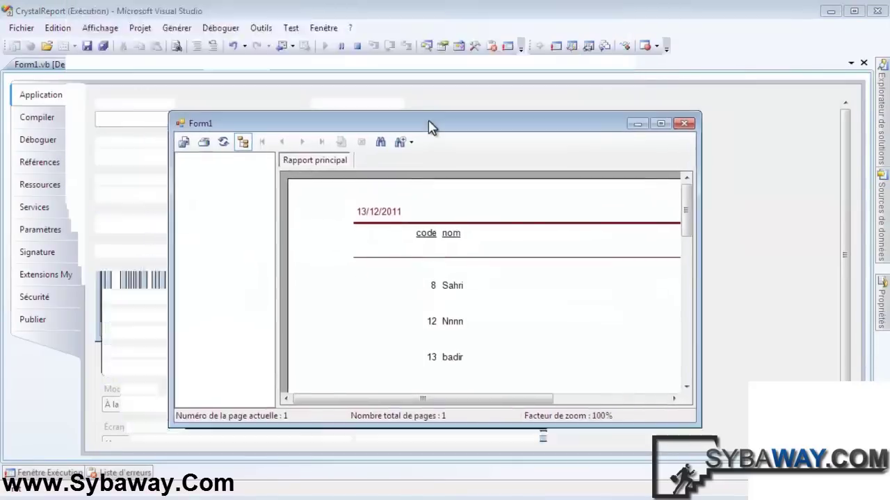
Step: Examine the full width of the E2 report in the running Form1, then close the form
left_click_drag(420, 398, 536, 398)
mouse_move(685, 198)
left_mouse_down()
mouse_move(686, 302)
mouse_move(686, 202)
left_mouse_up()
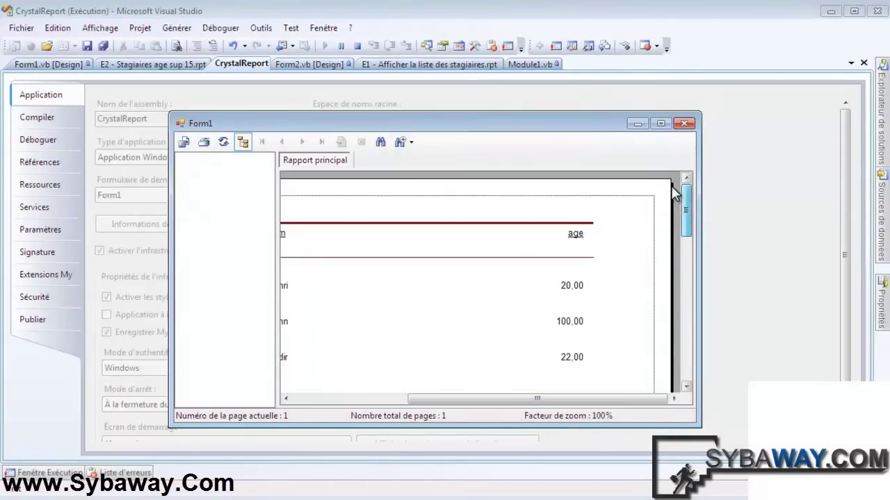
left_click_drag(580, 398, 306, 398)
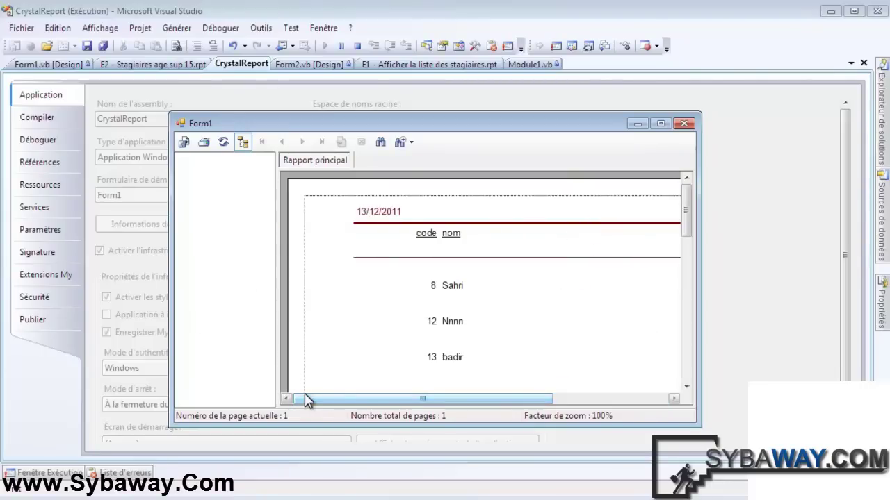
left_click(683, 123)
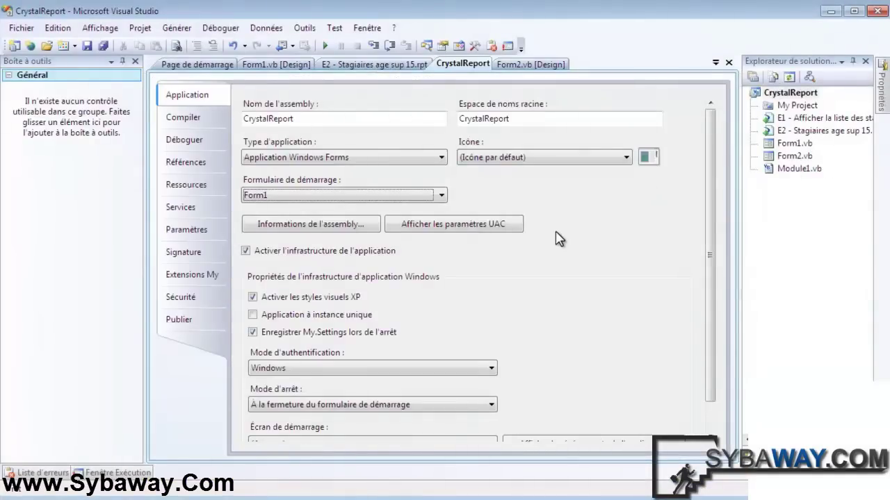
Step: Open the E2 report and then "E1 - Afficher la liste des stagiaires.rpt" to review both previews
left_click(816, 132)
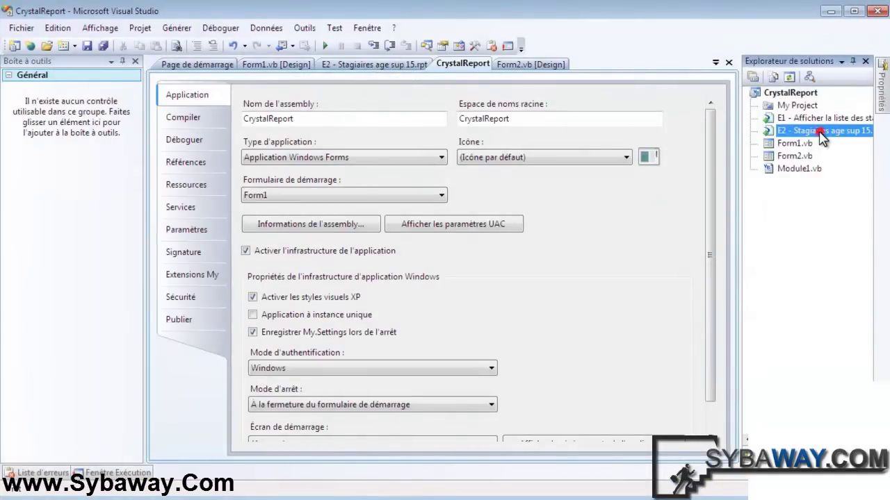
double_click(815, 132)
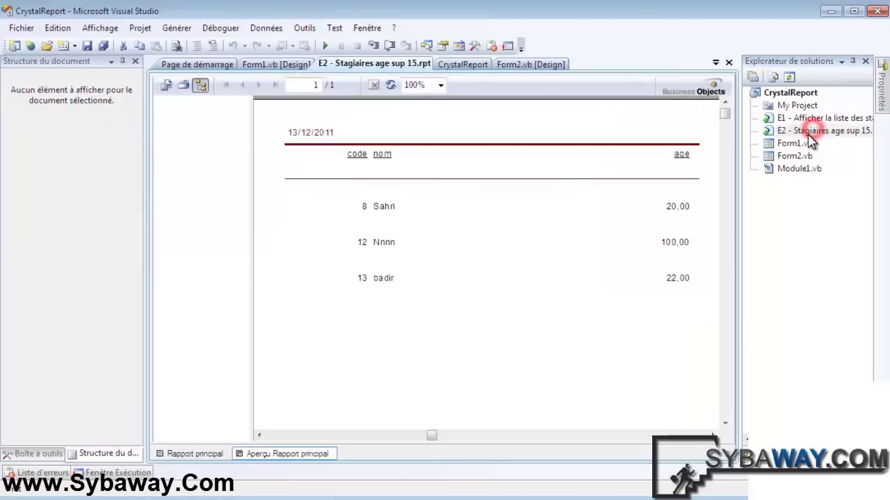
double_click(809, 118)
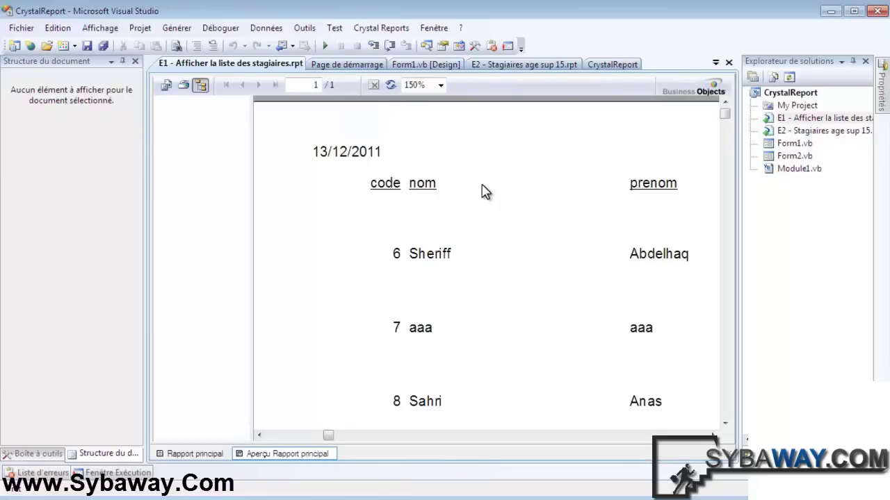
left_click(409, 183)
left_click(421, 232)
left_click(369, 255)
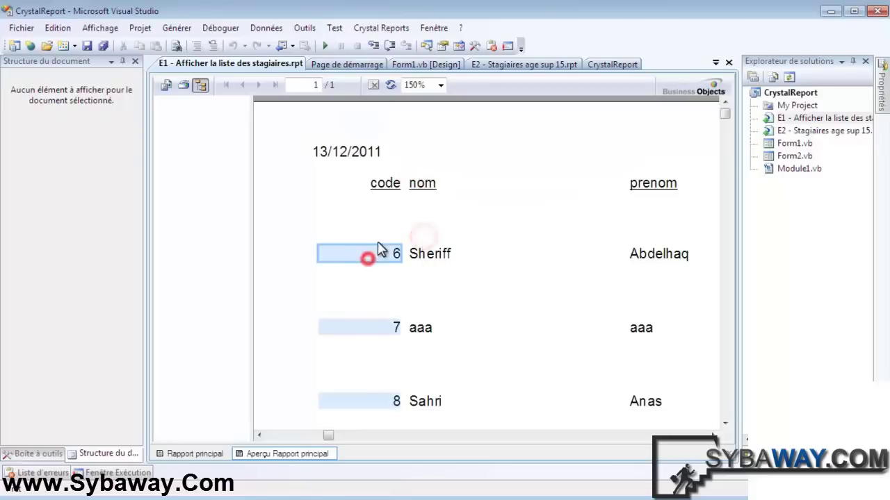
left_click(508, 249)
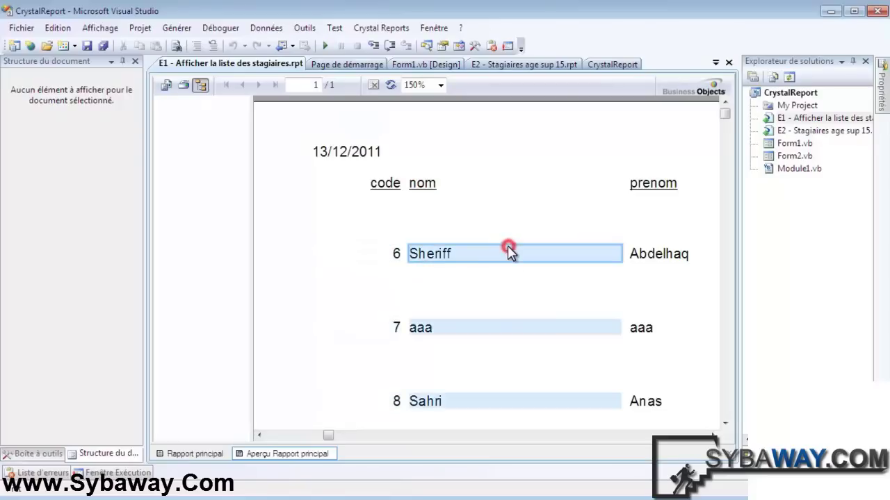
left_click(413, 185)
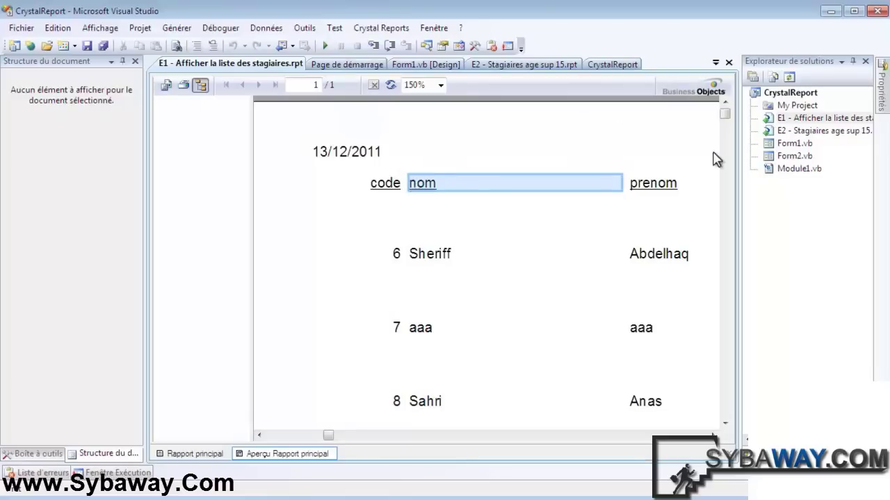
right_click(778, 119)
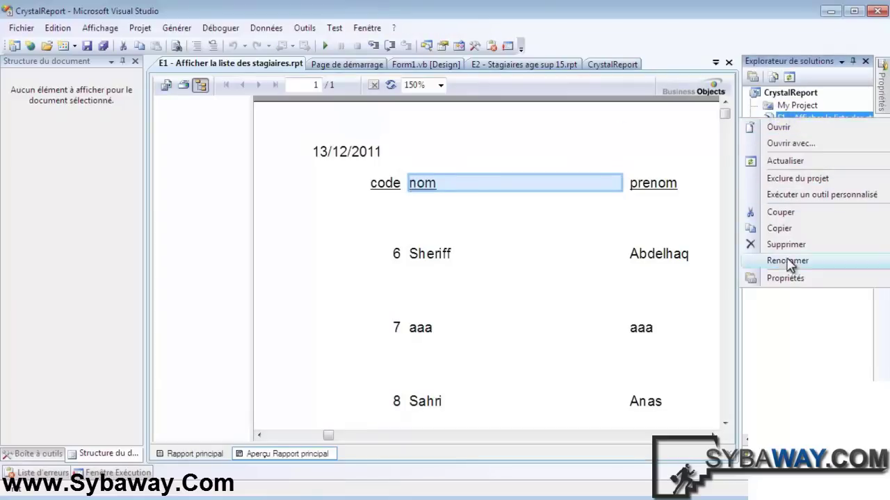
left_click(780, 113)
Step: Add a new Crystal report named CrystalReport1.rpt to the project and start the standard report wizard
right_click(773, 92)
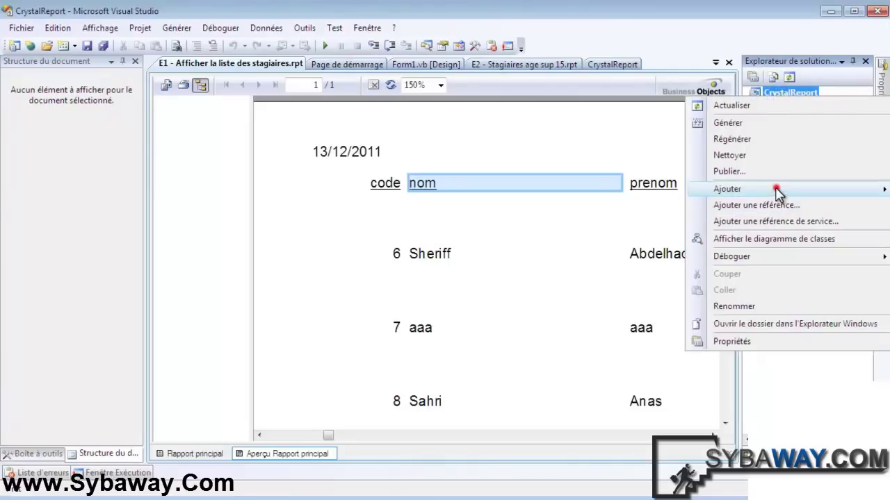
mouse_move(774, 189)
left_click(613, 192)
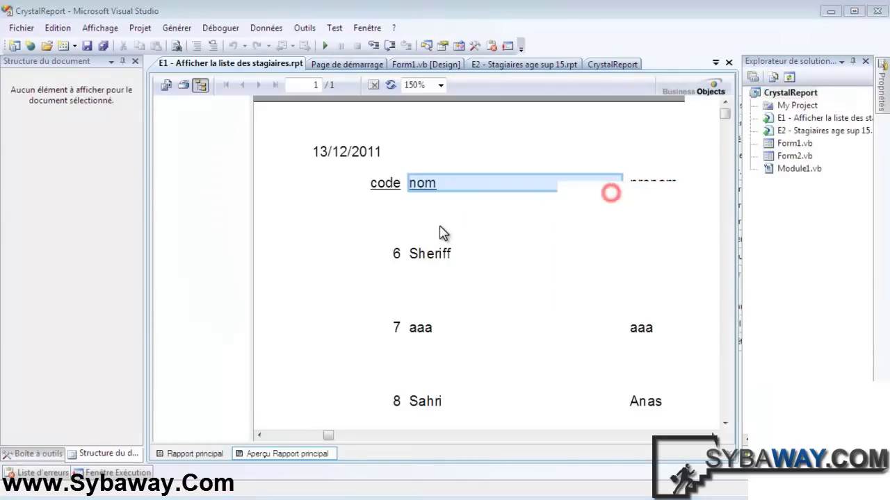
left_click(610, 393)
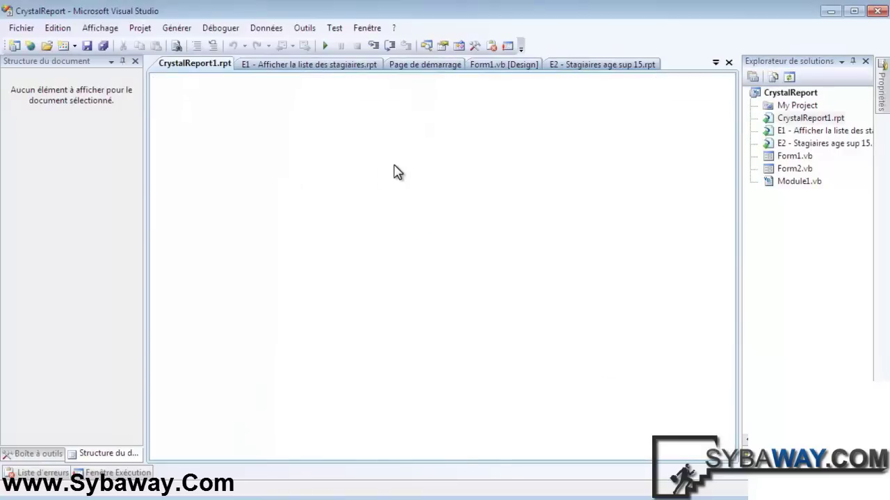
left_click(532, 409)
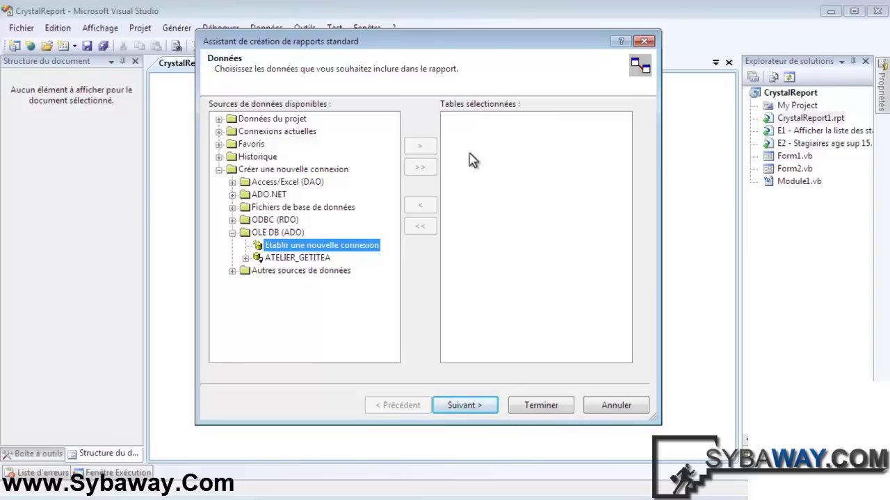
Step: Add the Stagaires table from the dbo schema of the getiteasy database as the report's data source
left_click(245, 258)
left_click(288, 283)
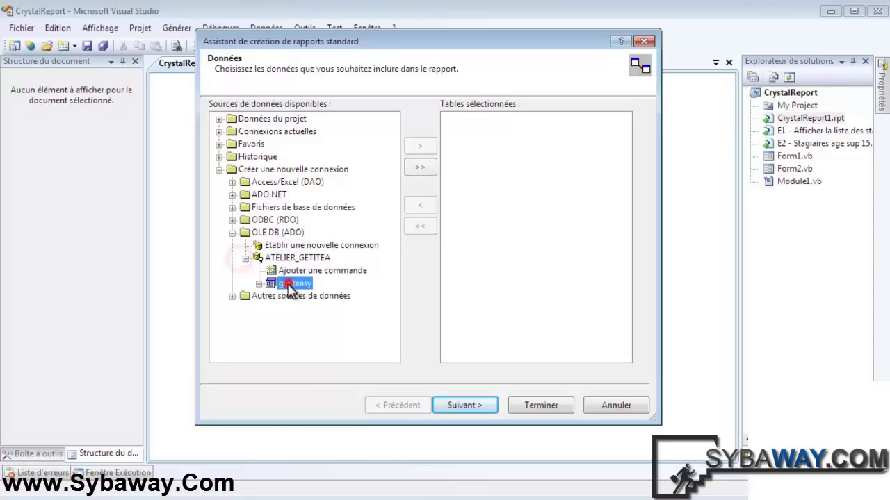
left_click(259, 283)
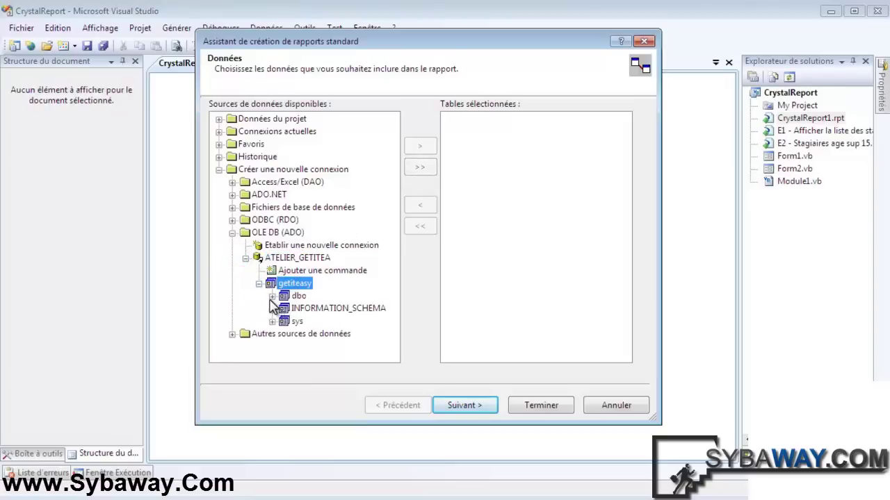
left_click(271, 296)
left_click(321, 308)
left_click(420, 146)
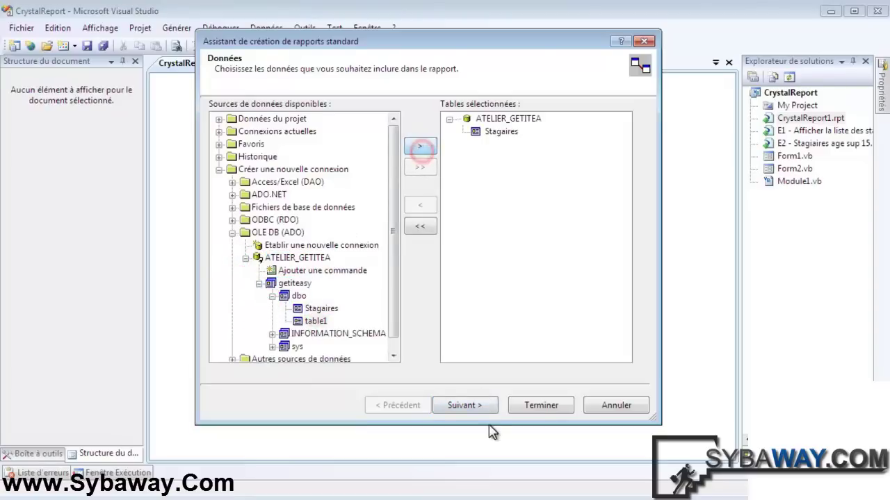
left_click(485, 410)
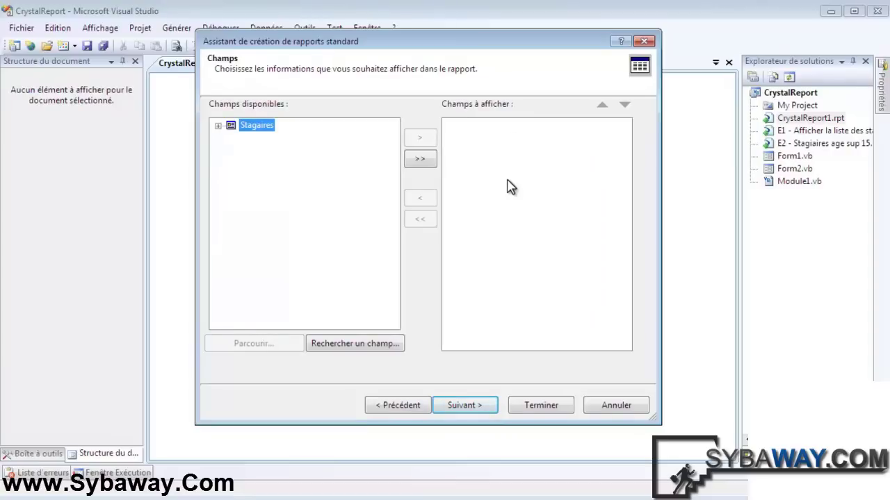
Step: Look at the "Exécutif, Rupture de fin" report style and return to the field selection page
left_click(462, 406)
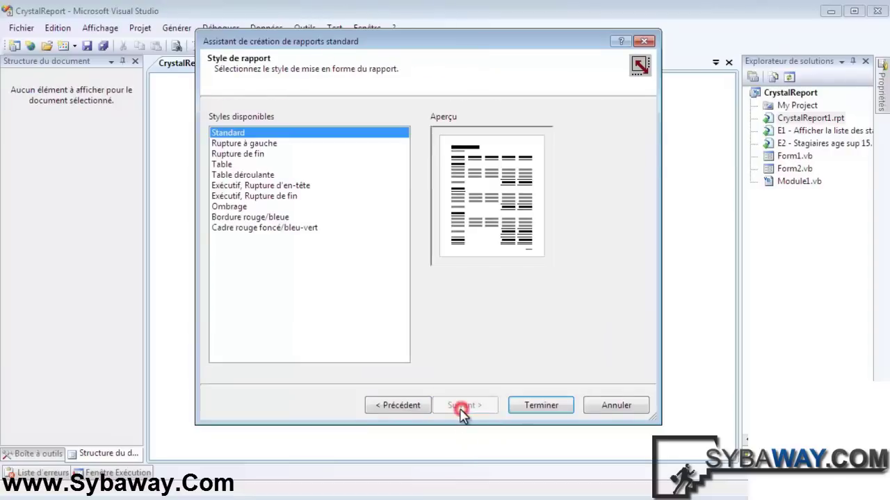
left_click(247, 195)
left_click(417, 407)
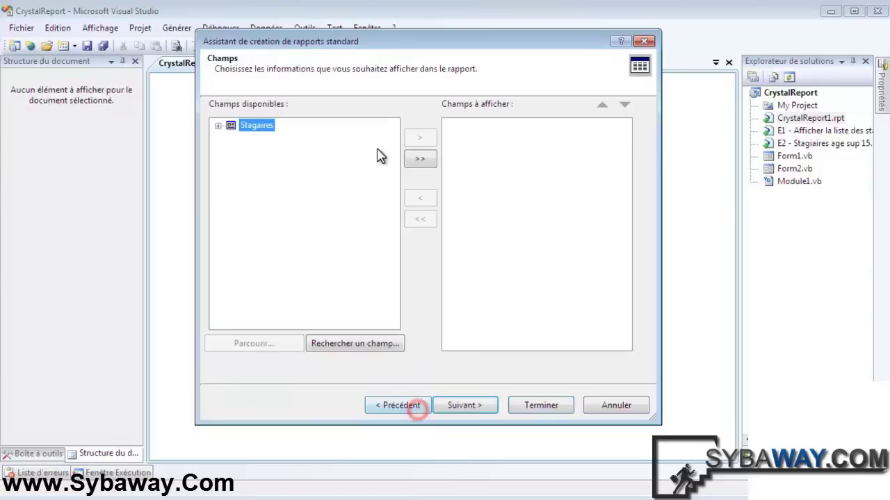
Step: Include the code, nom, prenom and age fields in the report and continue past grouping to record selection
left_click(218, 126)
left_click(245, 138)
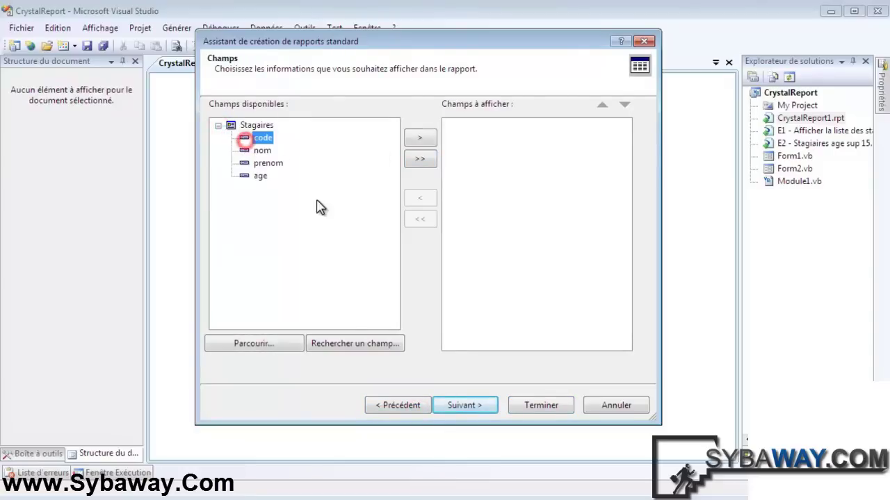
left_click(420, 158)
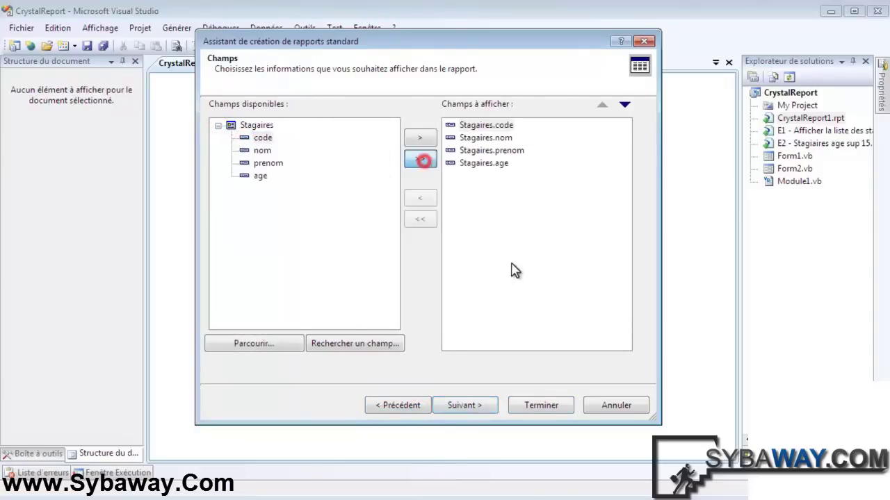
left_click(463, 406)
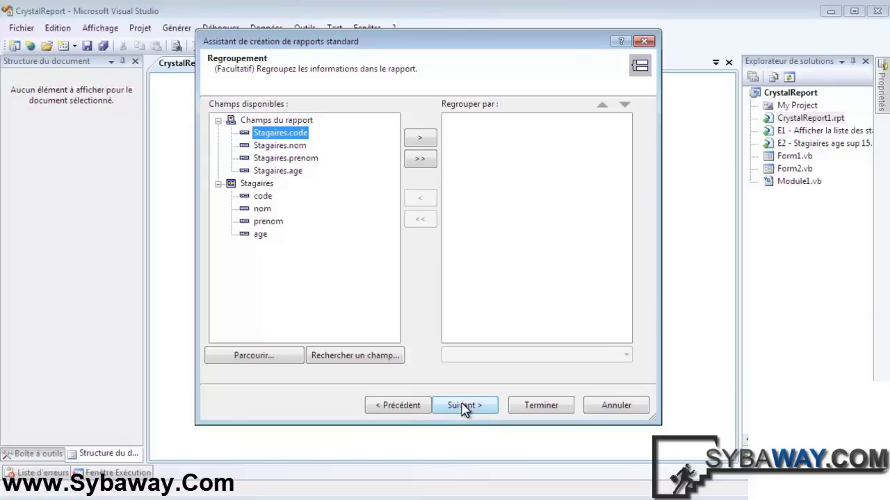
left_click(478, 411)
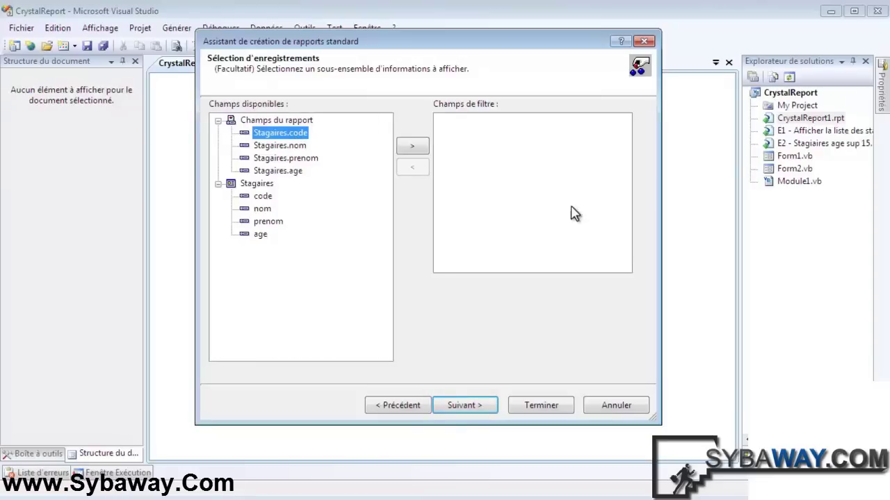
Step: Cancel the report wizard and permanently delete CrystalReport1.rpt from the project
left_click(619, 406)
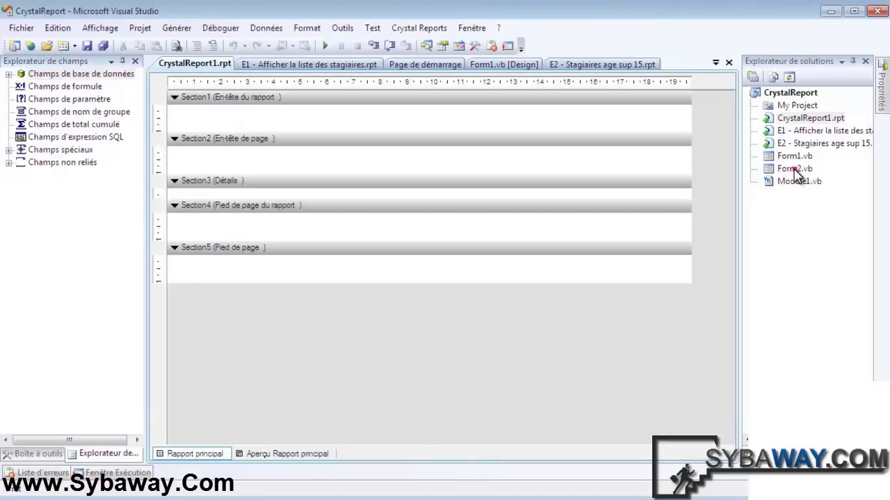
left_click(794, 169)
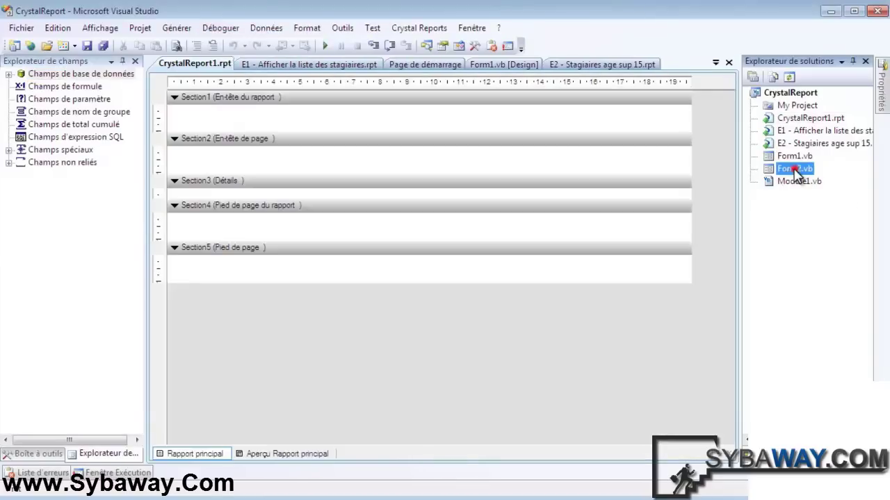
left_click(394, 205)
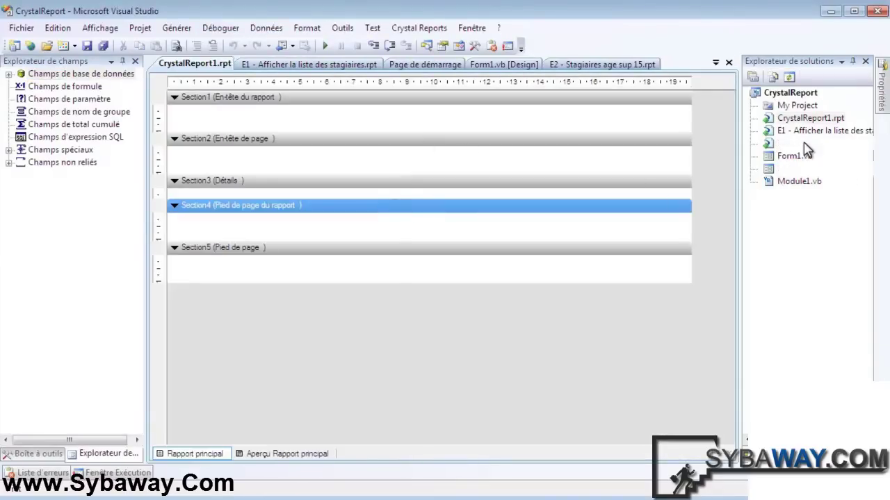
left_click(823, 119)
key("Delete")
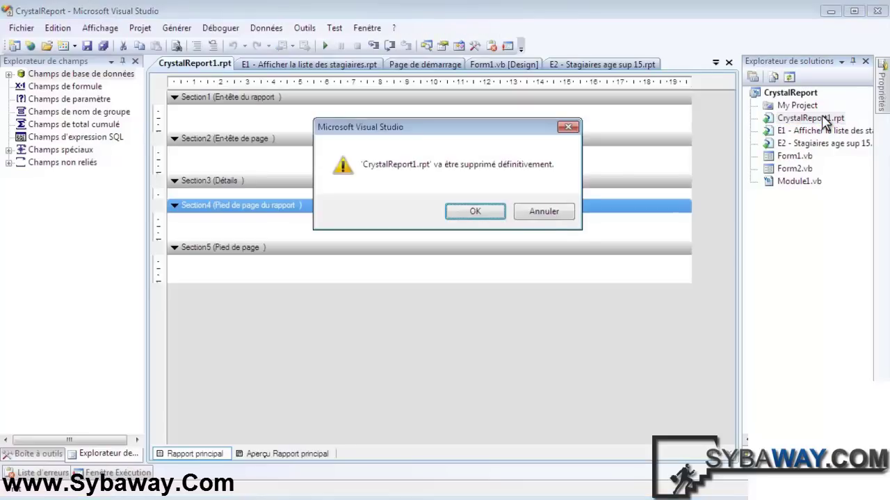
key("Return")
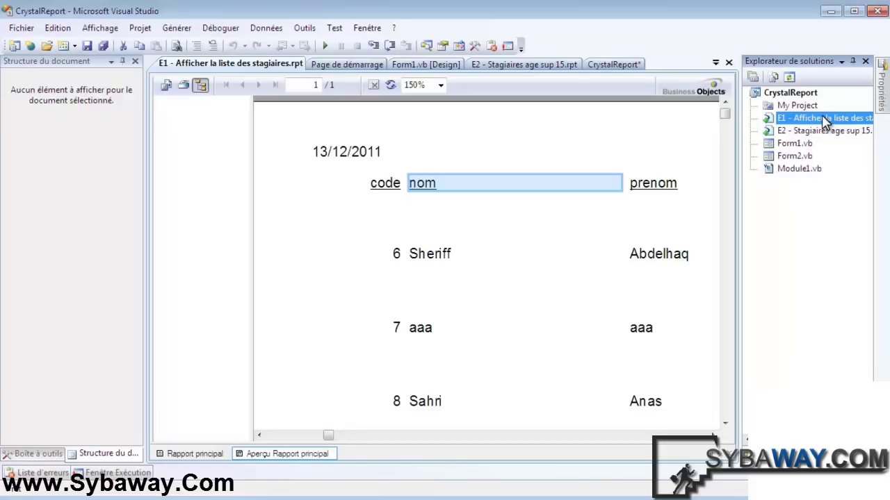
left_click(427, 236)
left_click(349, 243)
left_click(453, 255)
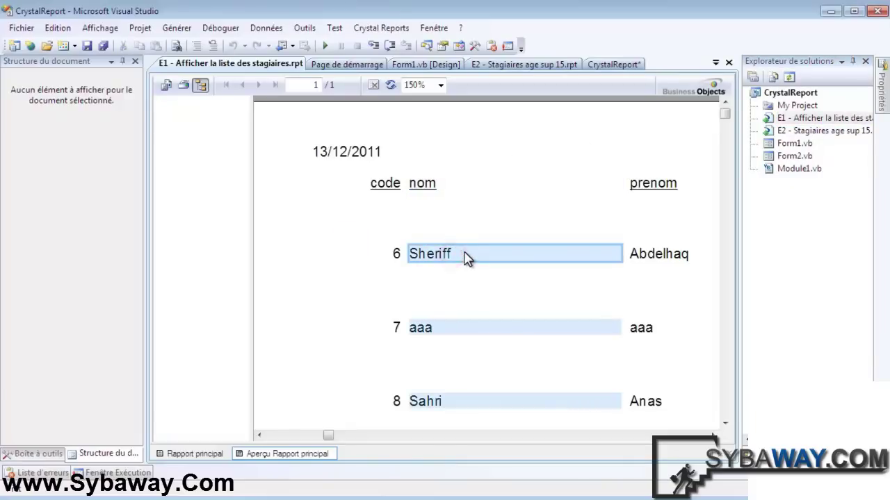